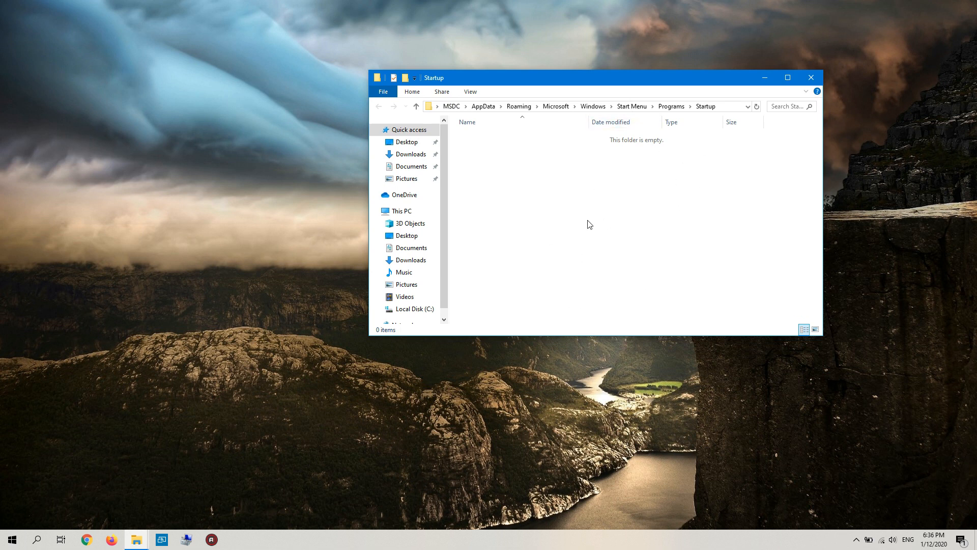
Open a second File Explorer window beside the Startup folder and browse to C:\Program Files (x86)\AnyDesk.
{"action": "left_click", "coordinate": [203, 239]}
{"action": "key", "text": "super+e"}
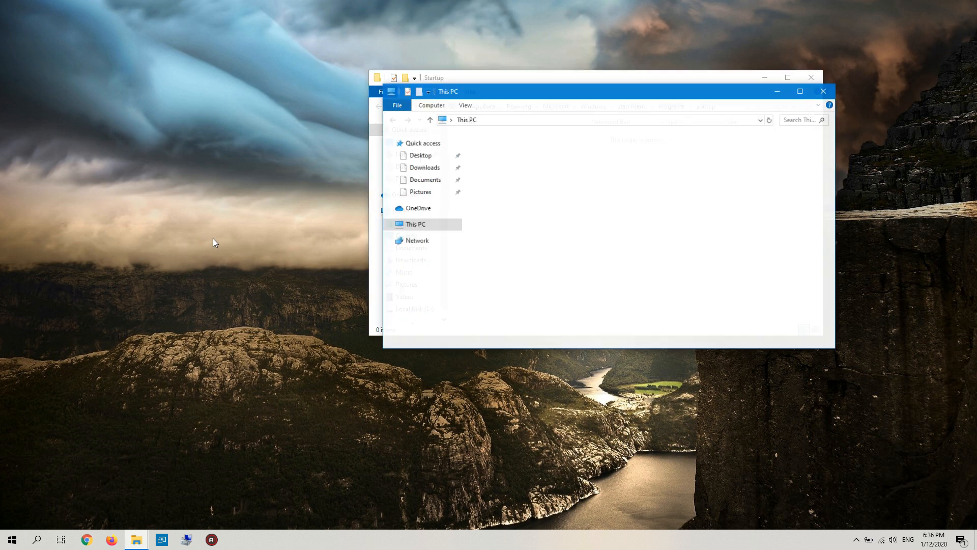
{"action": "left_click_drag", "start_coordinate": [615, 87], "coordinate": [217, 175]}
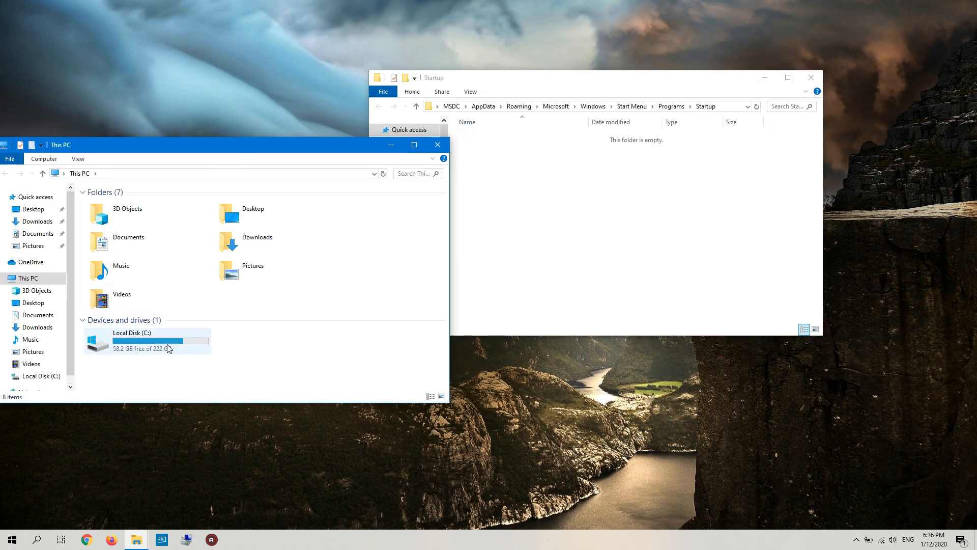
{"action": "double_click", "coordinate": [152, 338]}
{"action": "left_click", "coordinate": [147, 312]}
{"action": "double_click", "coordinate": [147, 314]}
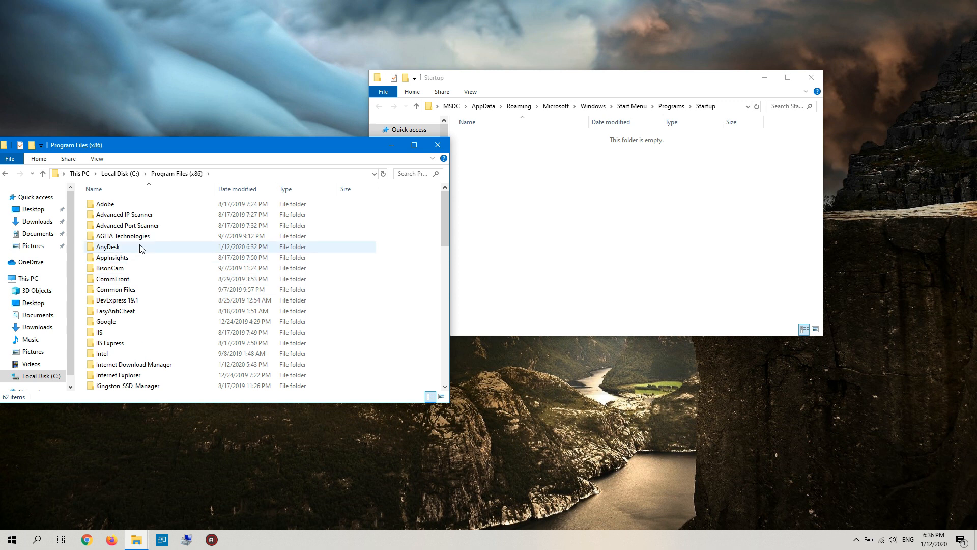
{"action": "double_click", "coordinate": [136, 250]}
Create a shortcut to Anydesk.exe in the user's Startup folder and minimize the AnyDesk folder window.
{"action": "left_click", "coordinate": [126, 206]}
{"action": "left_click", "coordinate": [371, 253]}
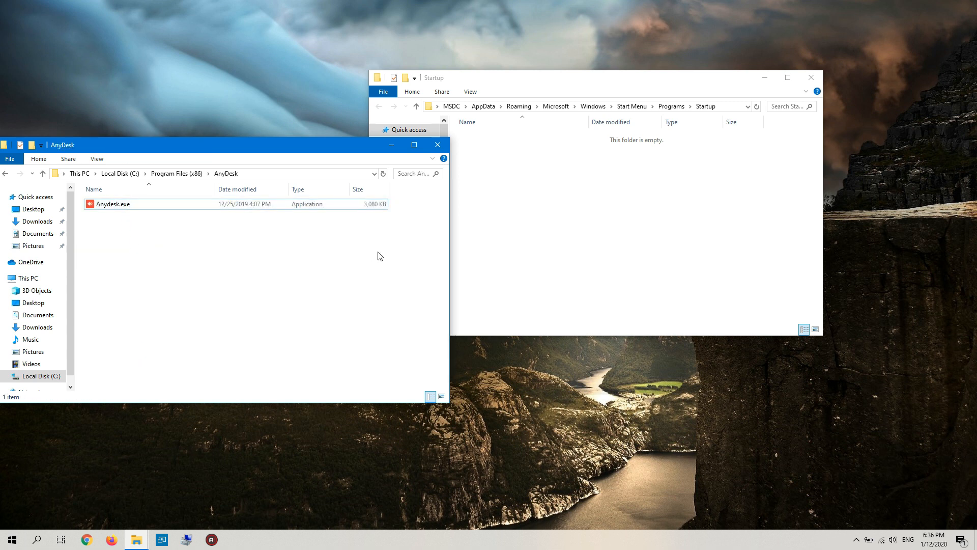
{"action": "left_click_drag", "start_coordinate": [370, 208], "coordinate": [604, 221]}
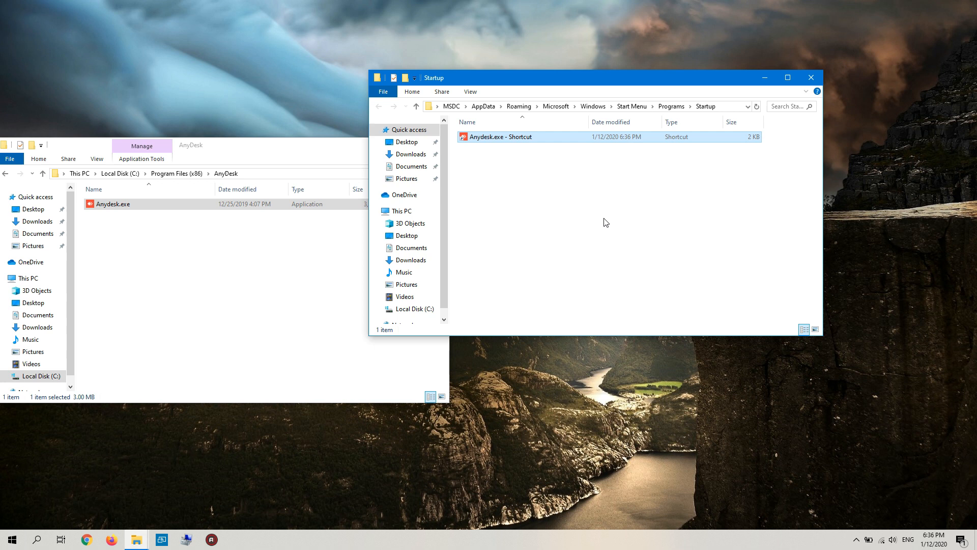
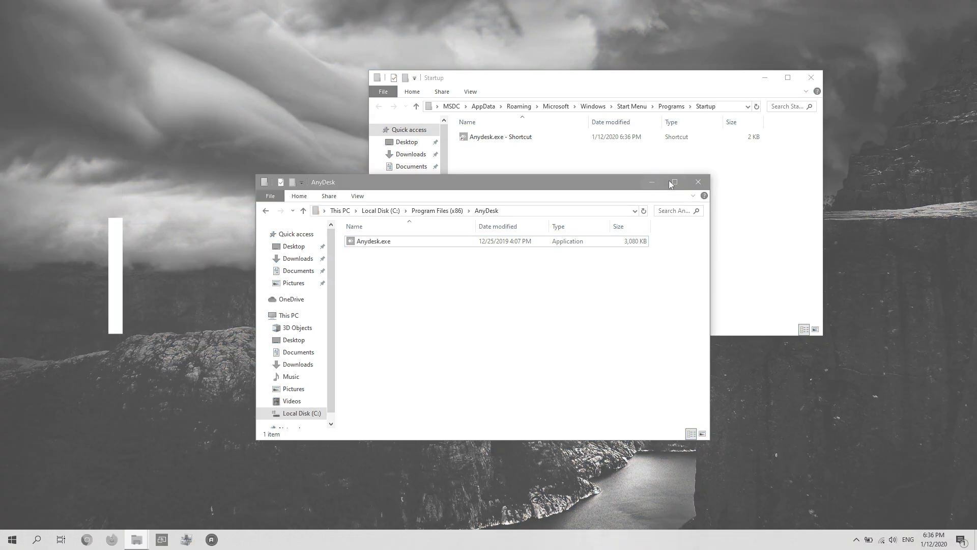
{"action": "left_click", "coordinate": [657, 181]}
{"action": "left_click_drag", "start_coordinate": [666, 77], "coordinate": [745, 64]}
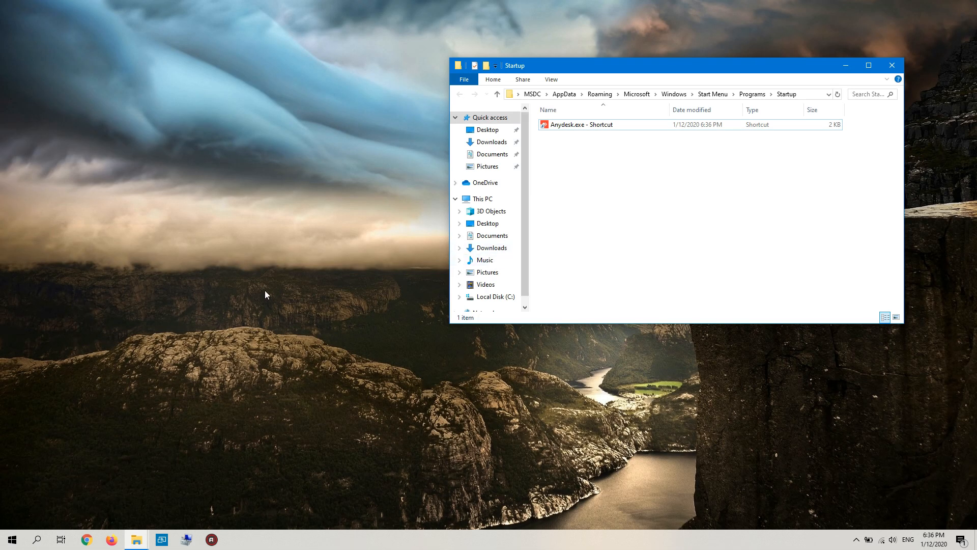
Open the all-users Startup folder by running shell:common startup.
{"action": "left_click", "coordinate": [265, 291]}
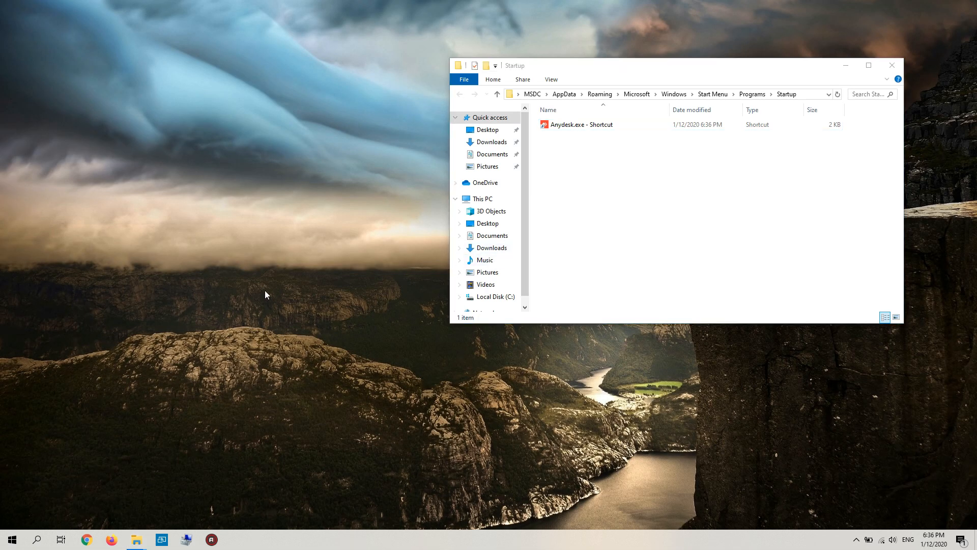
{"action": "key", "text": "super+r"}
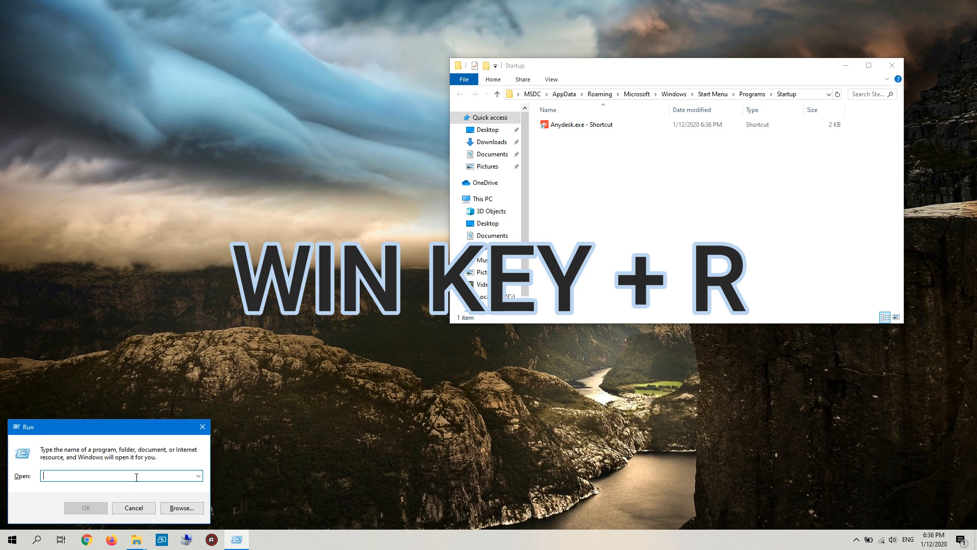
{"action": "type", "text": "shell:common startup"}
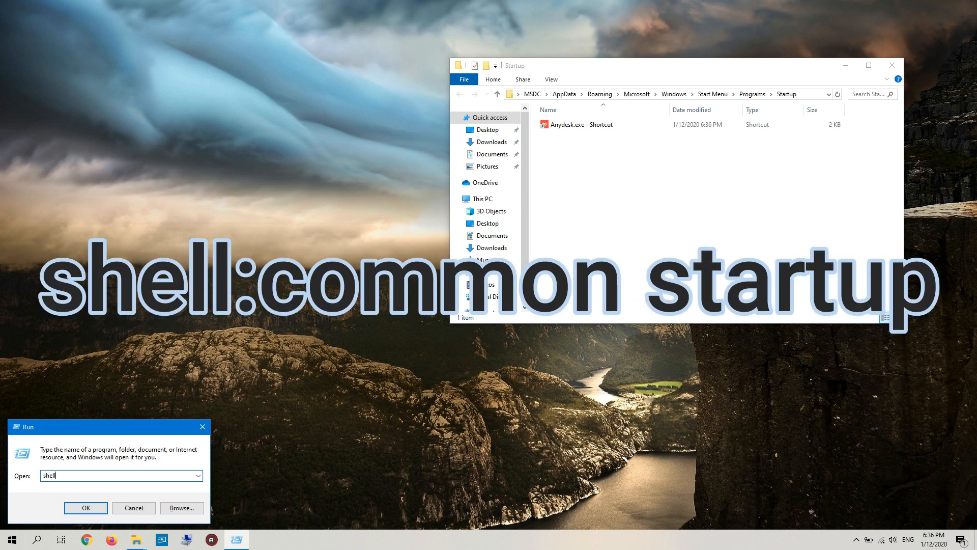
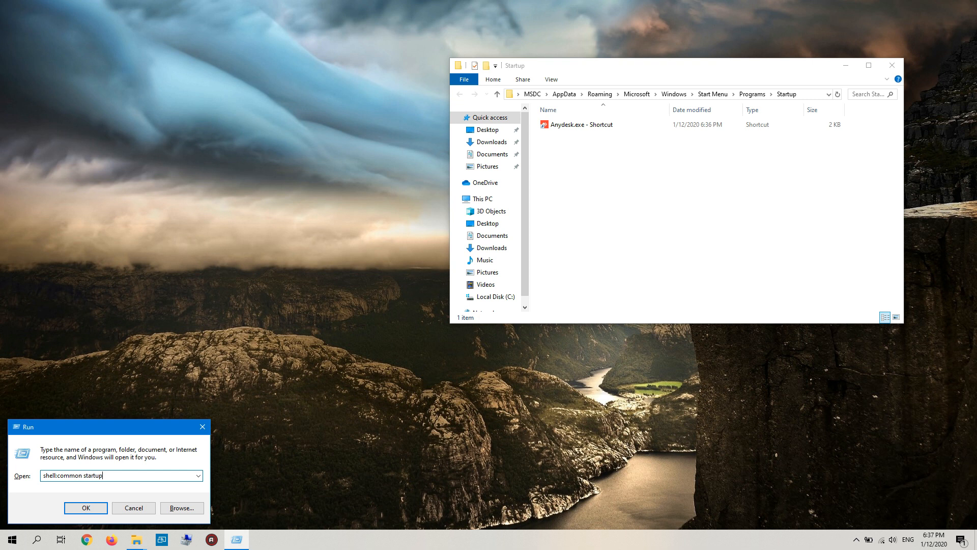
{"action": "key", "text": "Return"}
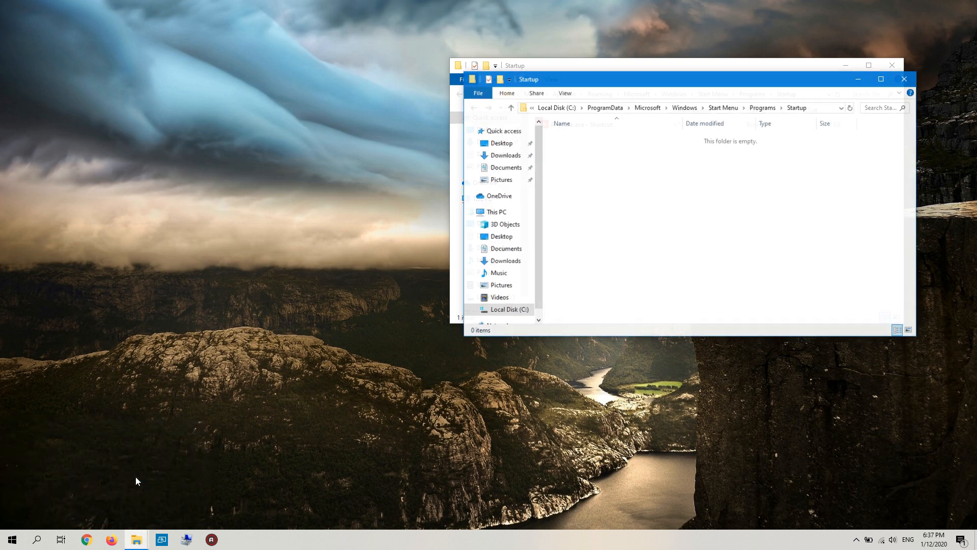
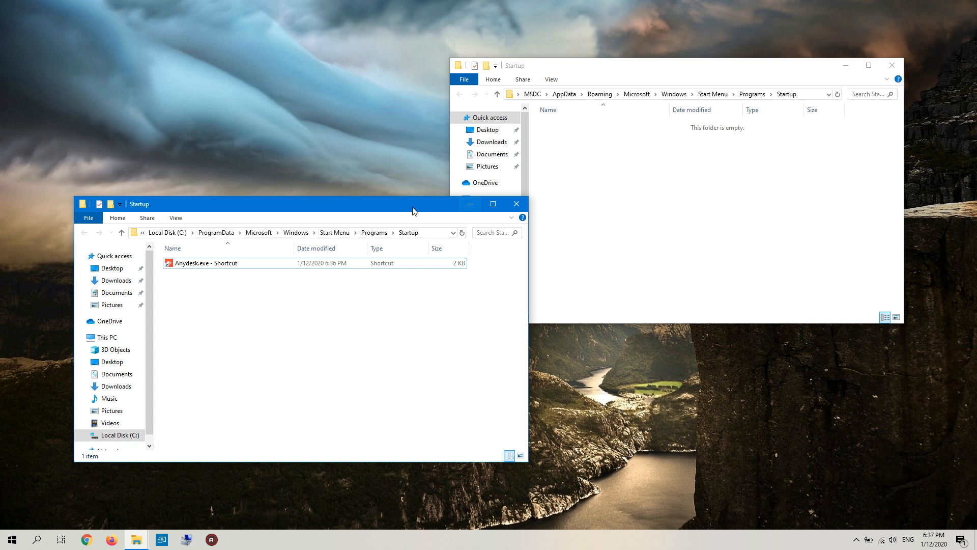
Arrange the two Startup folder windows apart and close the user's own Startup folder.
{"action": "left_click_drag", "start_coordinate": [416, 207], "coordinate": [422, 230]}
{"action": "left_click_drag", "start_coordinate": [779, 69], "coordinate": [820, 72]}
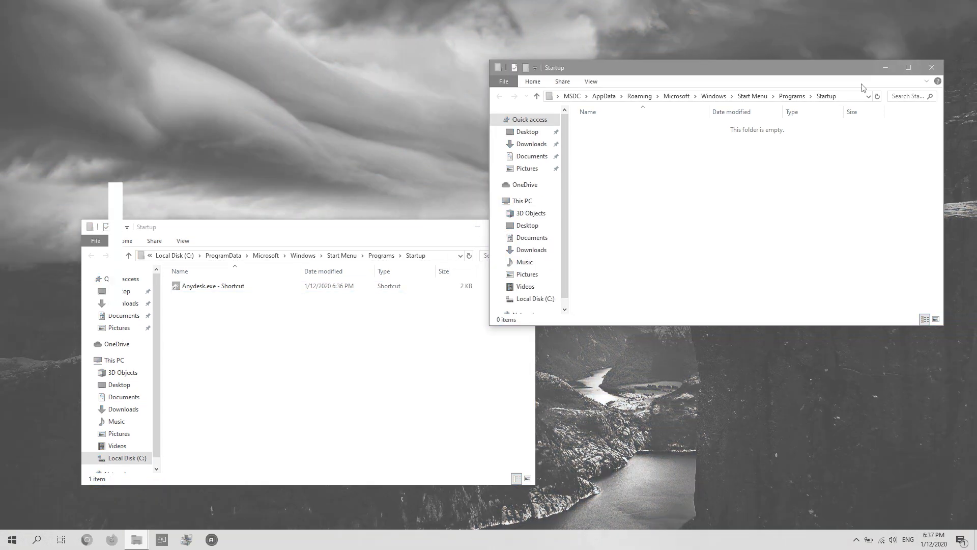
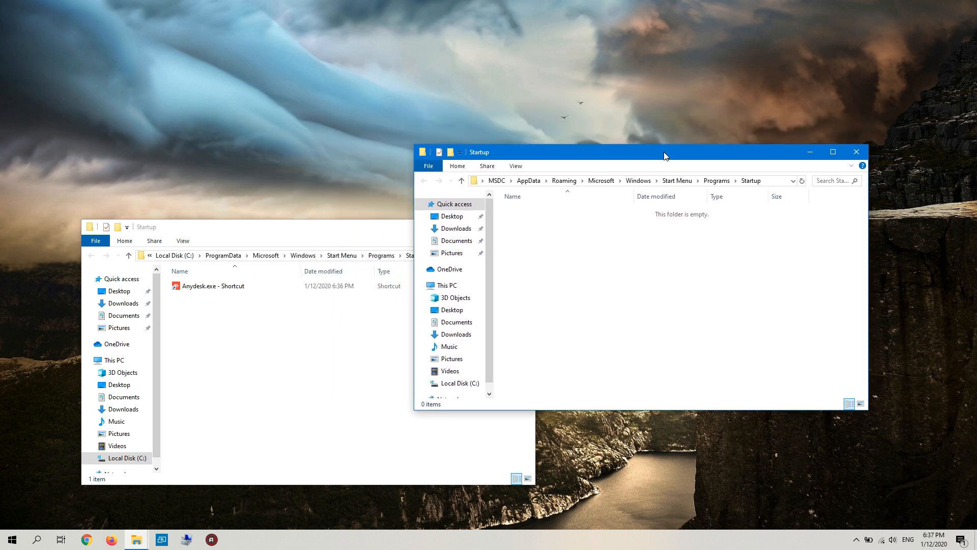
{"action": "left_click_drag", "start_coordinate": [664, 153], "coordinate": [657, 105]}
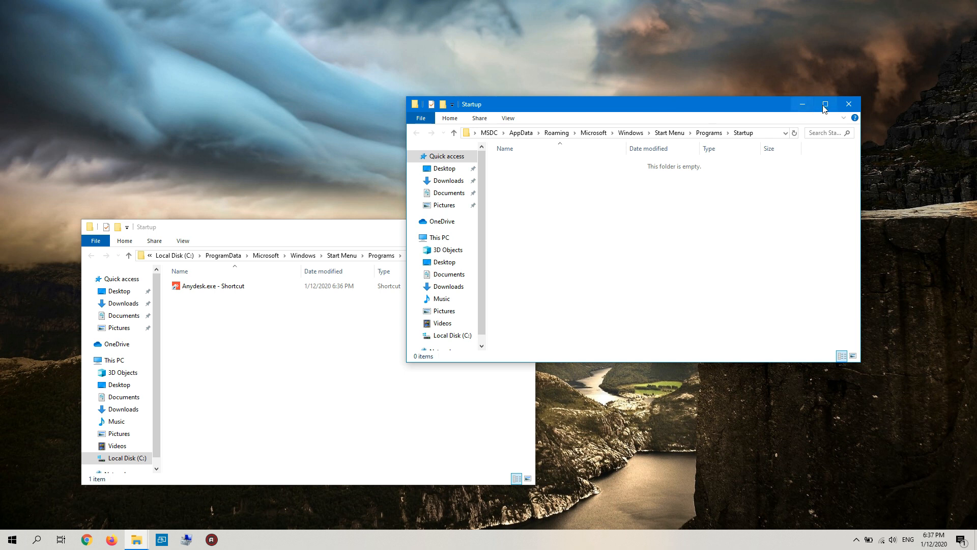
{"action": "left_click", "coordinate": [849, 105]}
Delete the Anydesk.exe shortcut from the ProgramData Startup folder and close its window.
{"action": "left_click", "coordinate": [220, 287]}
{"action": "key", "text": "Delete"}
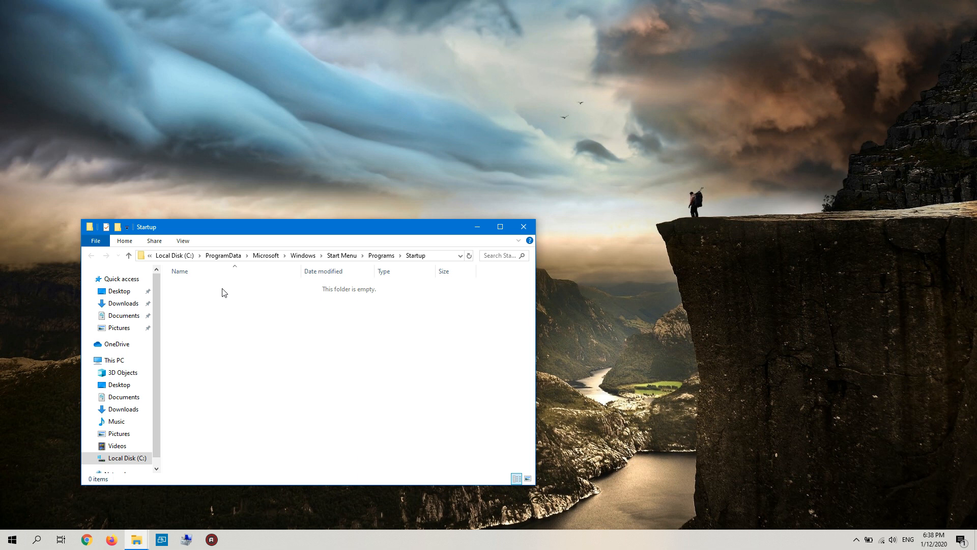
{"action": "left_click", "coordinate": [523, 226]}
{"action": "right_click", "coordinate": [380, 150]}
{"action": "left_click", "coordinate": [397, 182]}
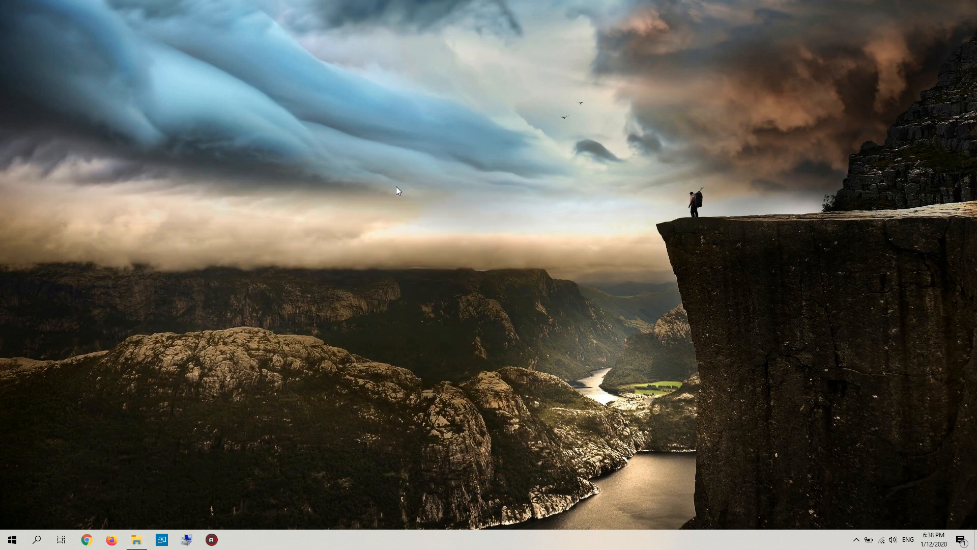
Open Task Scheduler by running taskschd.msc.
{"action": "key", "text": "super+r"}
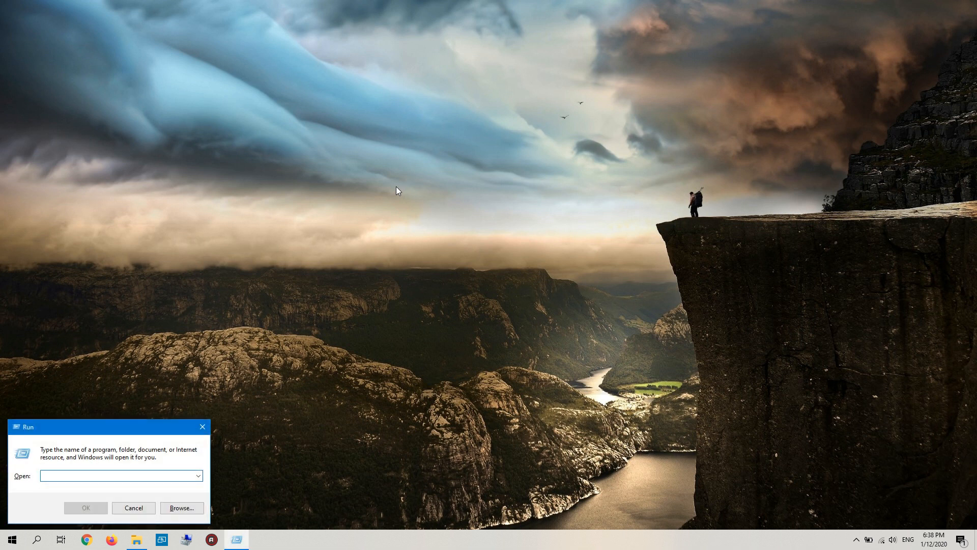
{"action": "type", "text": "taskschd.msc"}
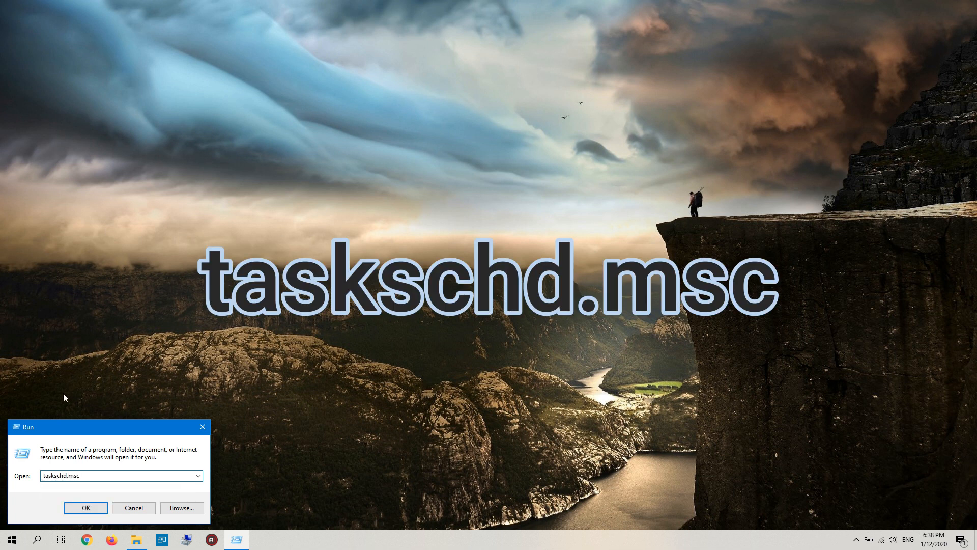
{"action": "left_click_drag", "start_coordinate": [55, 475], "coordinate": [67, 476]}
{"action": "left_click", "coordinate": [113, 477]}
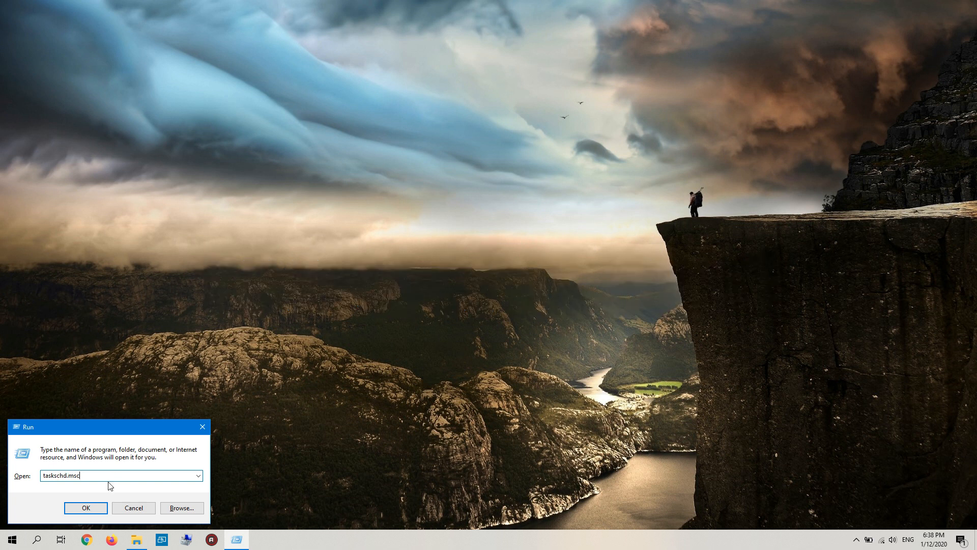
{"action": "key", "text": "Return"}
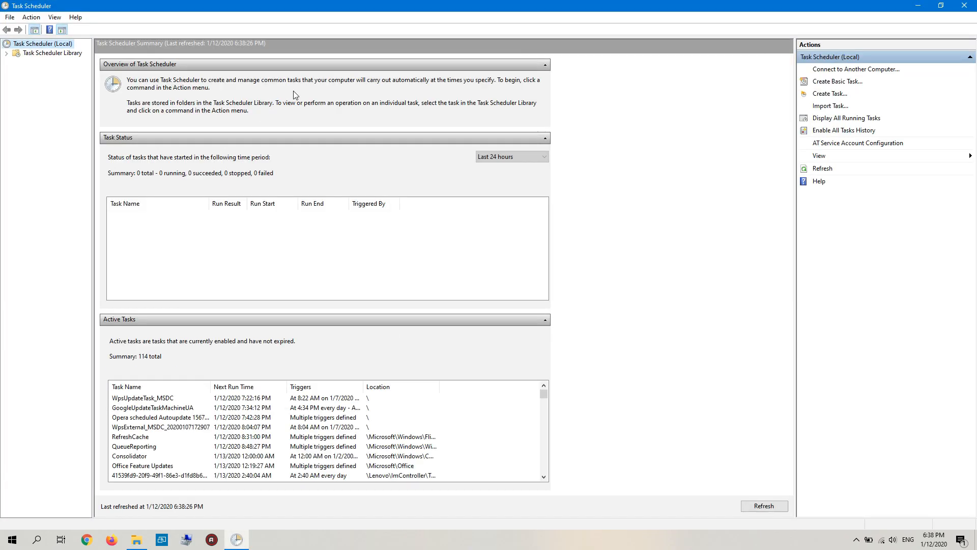
{"action": "left_click_drag", "start_coordinate": [449, 5], "coordinate": [484, 1]}
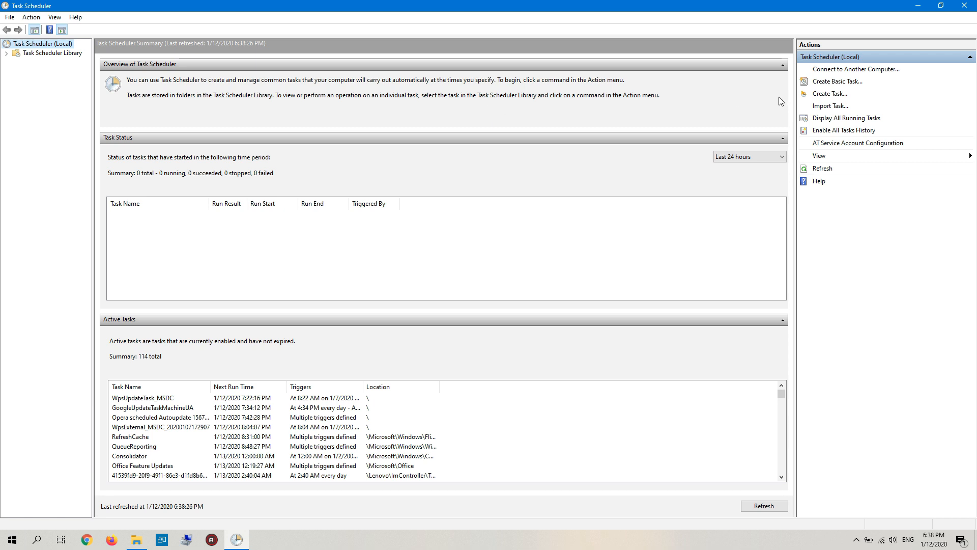
Start creating a new task and name it Startup Anydesk.
{"action": "left_click", "coordinate": [830, 96]}
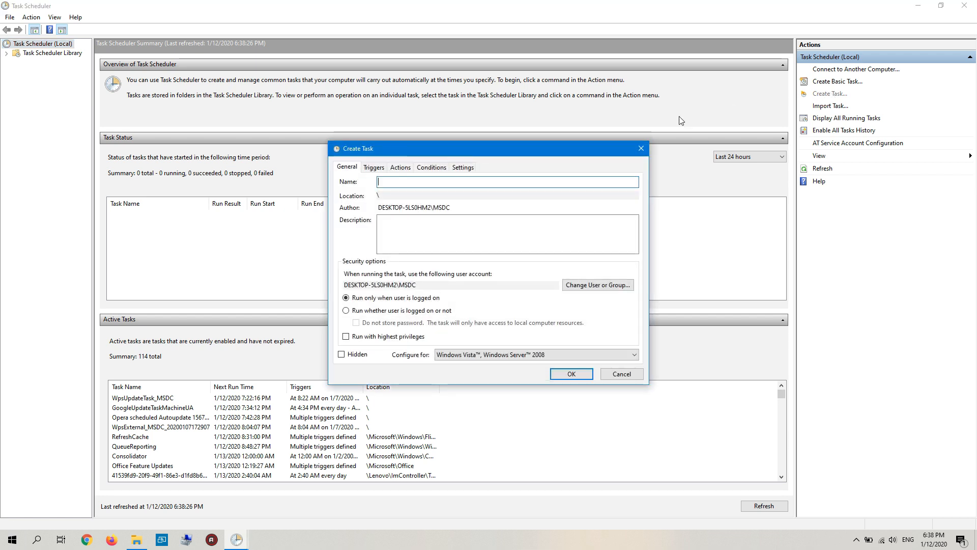
{"action": "left_click_drag", "start_coordinate": [569, 151], "coordinate": [540, 100]}
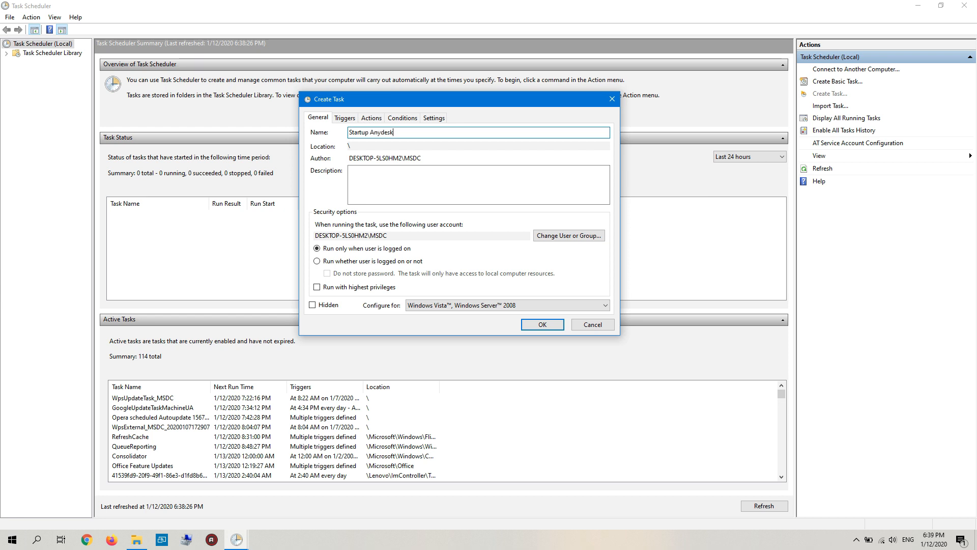
{"action": "left_click", "coordinate": [474, 194]}
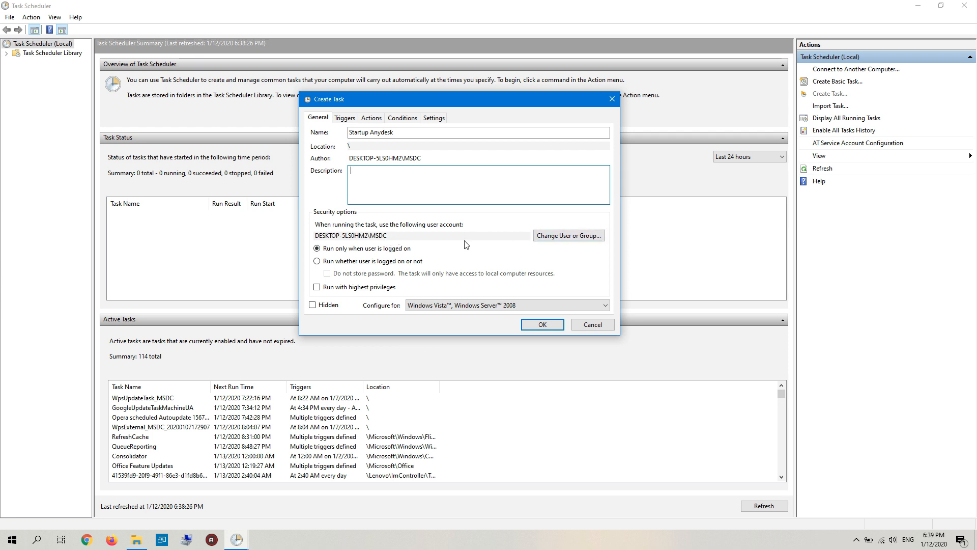
Set the task to run under the MSDC user account, picked from the advanced search for users and groups.
{"action": "left_click", "coordinate": [566, 235]}
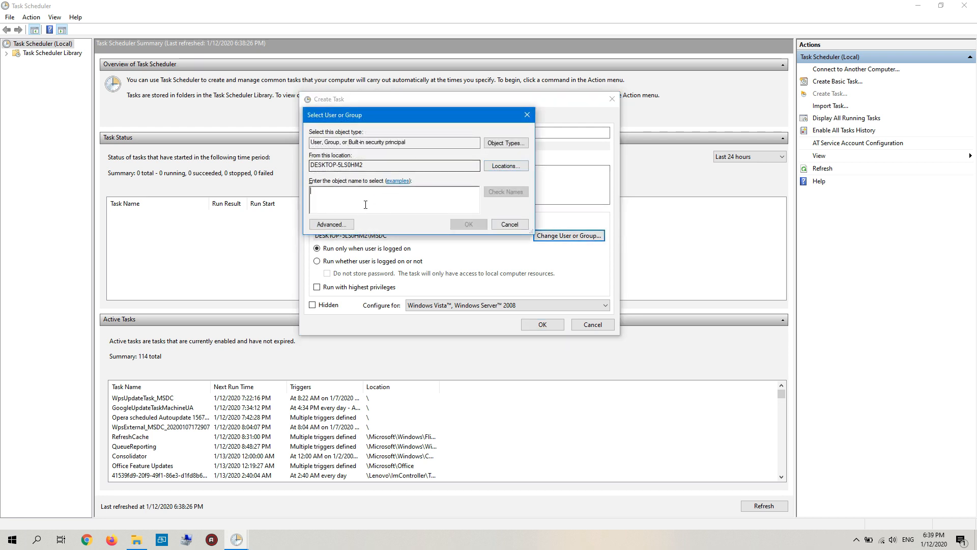
{"action": "left_click", "coordinate": [336, 225]}
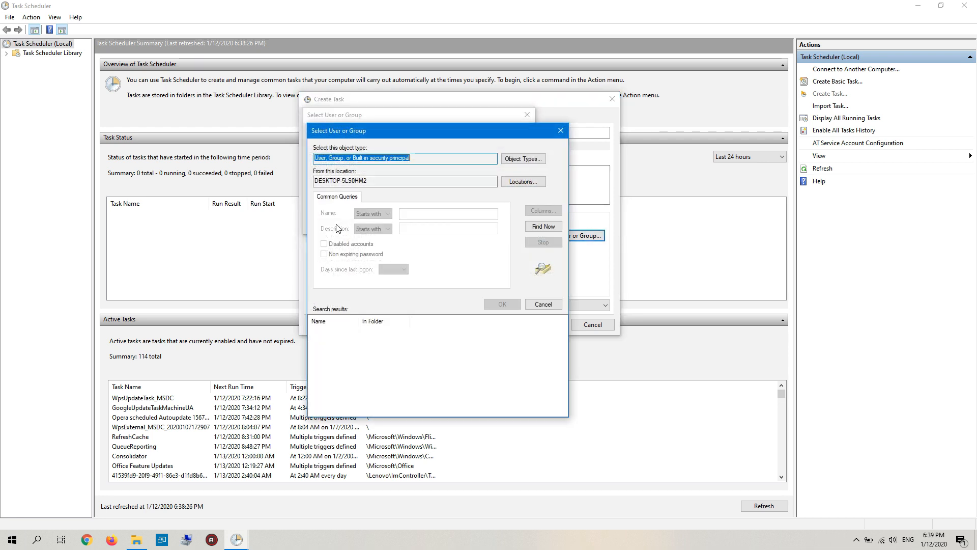
{"action": "left_click", "coordinate": [547, 227]}
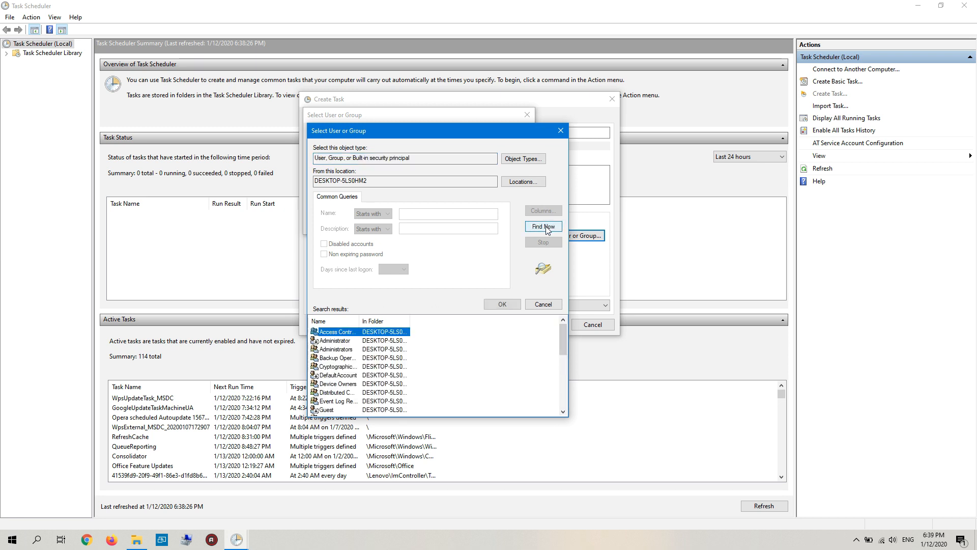
{"action": "left_click_drag", "start_coordinate": [561, 332], "coordinate": [561, 370]}
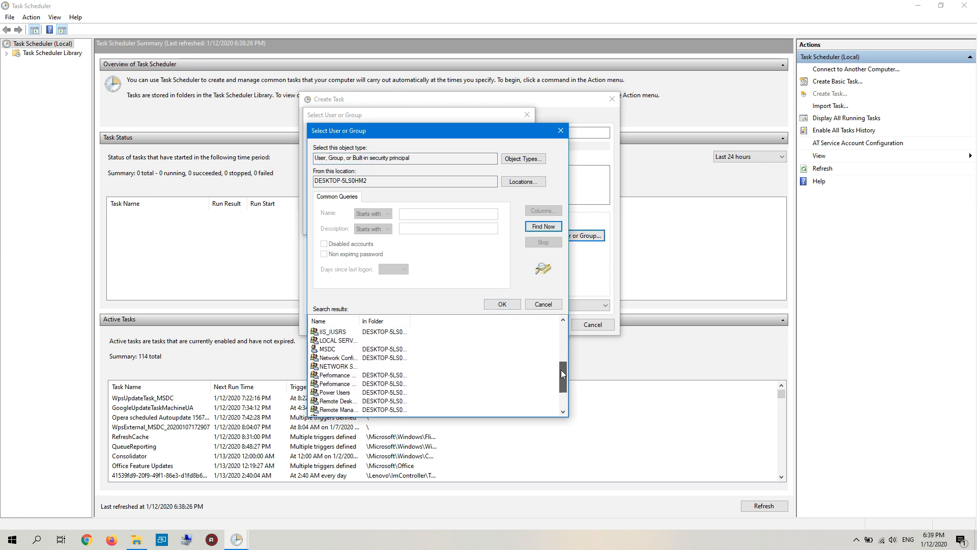
{"action": "left_click", "coordinate": [329, 350]}
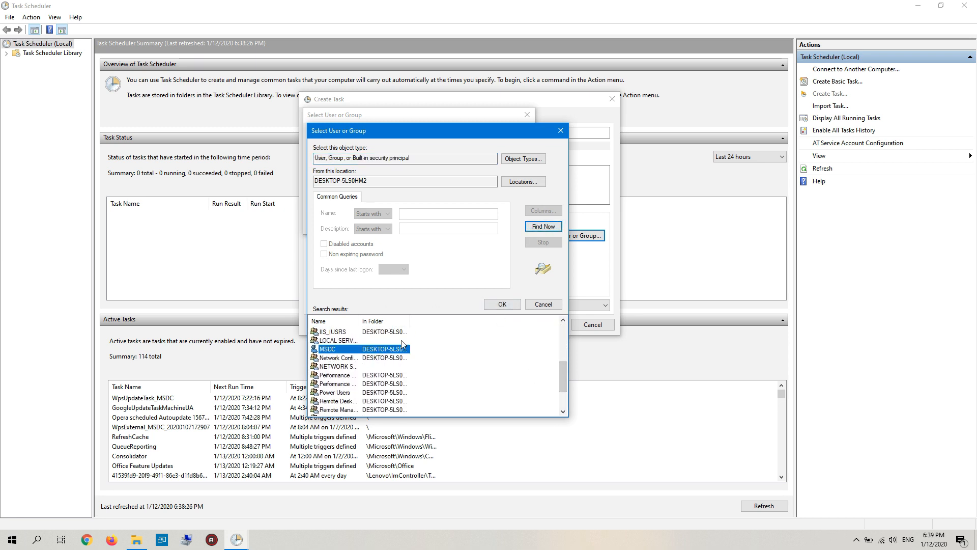
{"action": "left_click", "coordinate": [502, 305]}
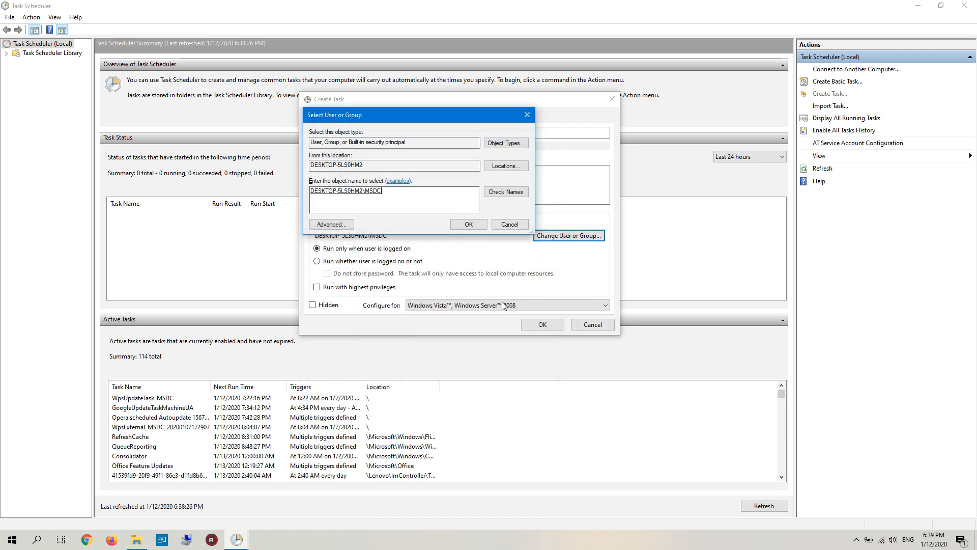
{"action": "left_click", "coordinate": [468, 224]}
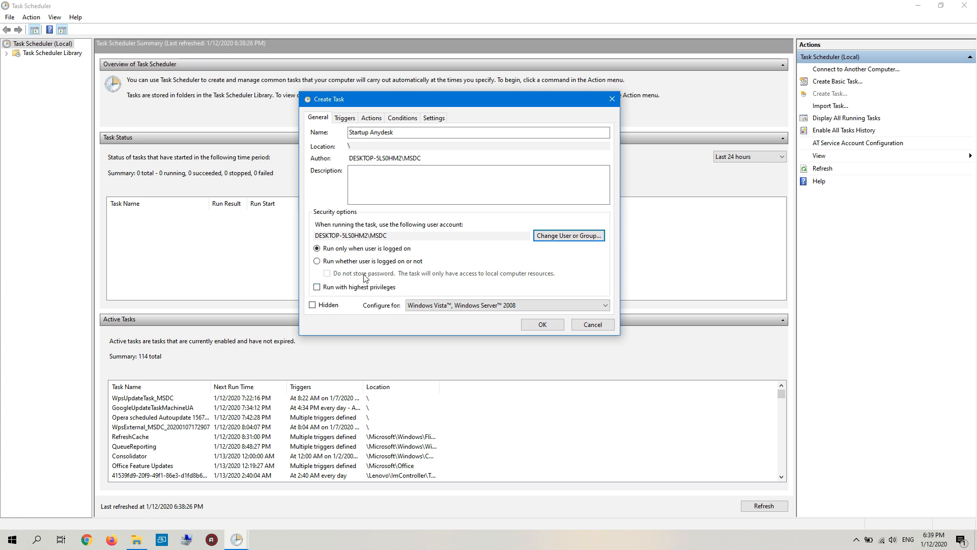
Set the task to run with highest privileges and configure it for Windows 10.
{"action": "left_click", "coordinate": [317, 288]}
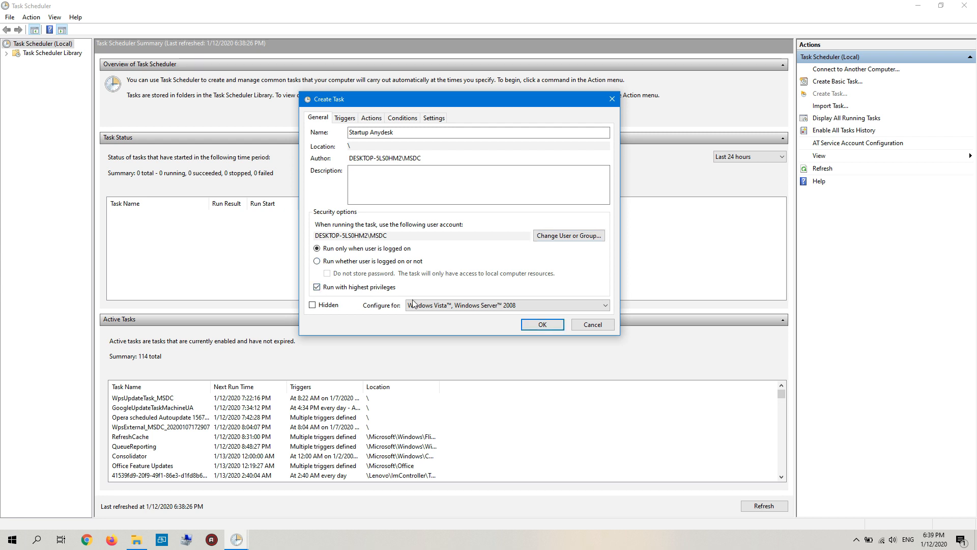
{"action": "left_click", "coordinate": [435, 307]}
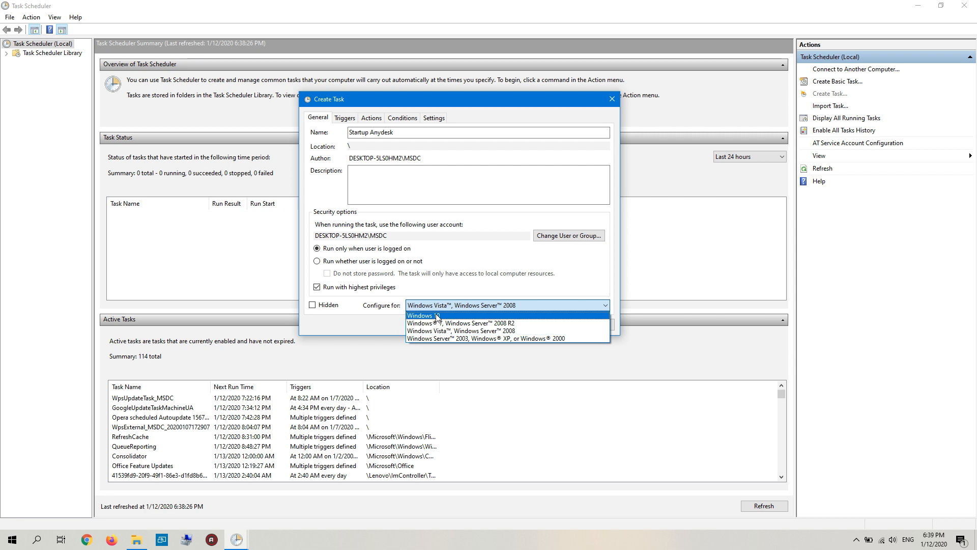
{"action": "left_click", "coordinate": [438, 315]}
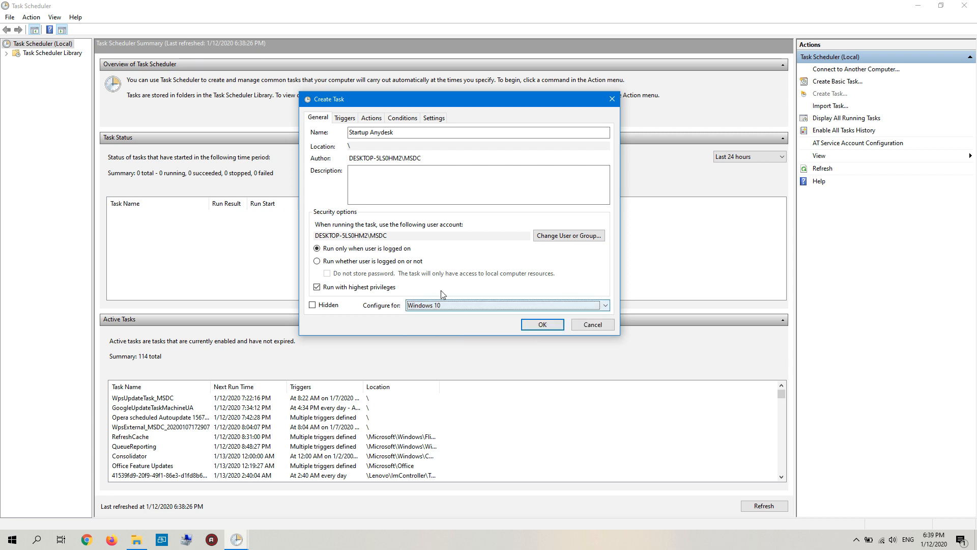
Add an enabled trigger that begins the task at log on of any user.
{"action": "left_click", "coordinate": [351, 121]}
{"action": "left_click", "coordinate": [333, 300]}
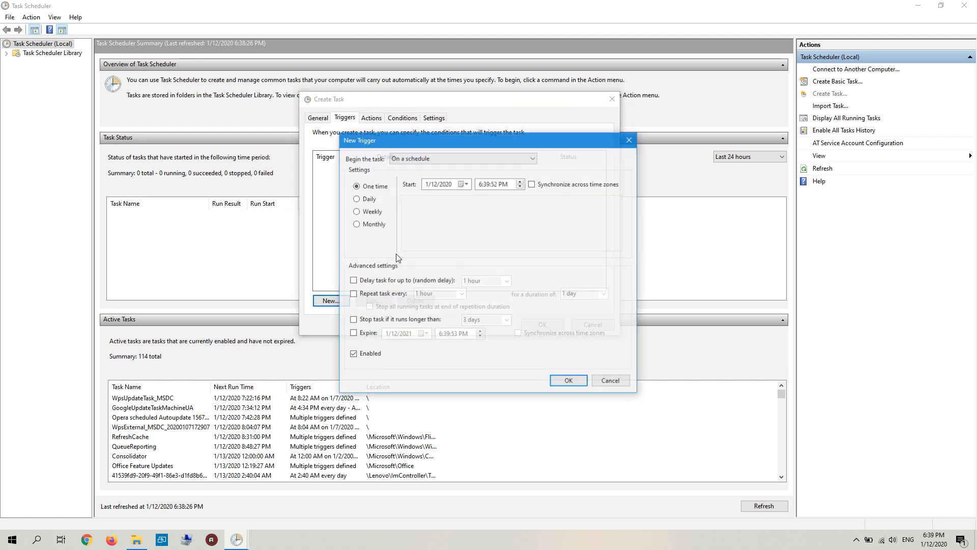
{"action": "left_click", "coordinate": [434, 159]}
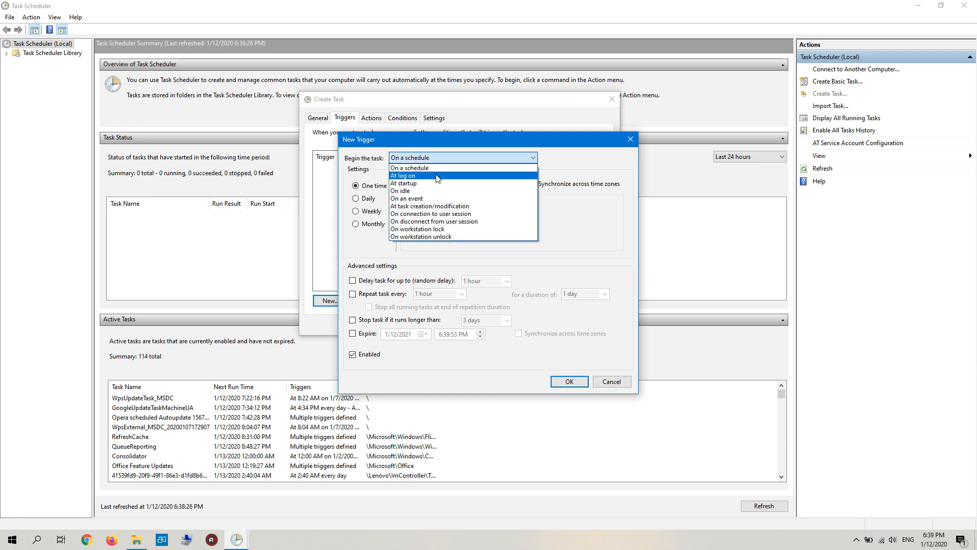
{"action": "left_click", "coordinate": [437, 176]}
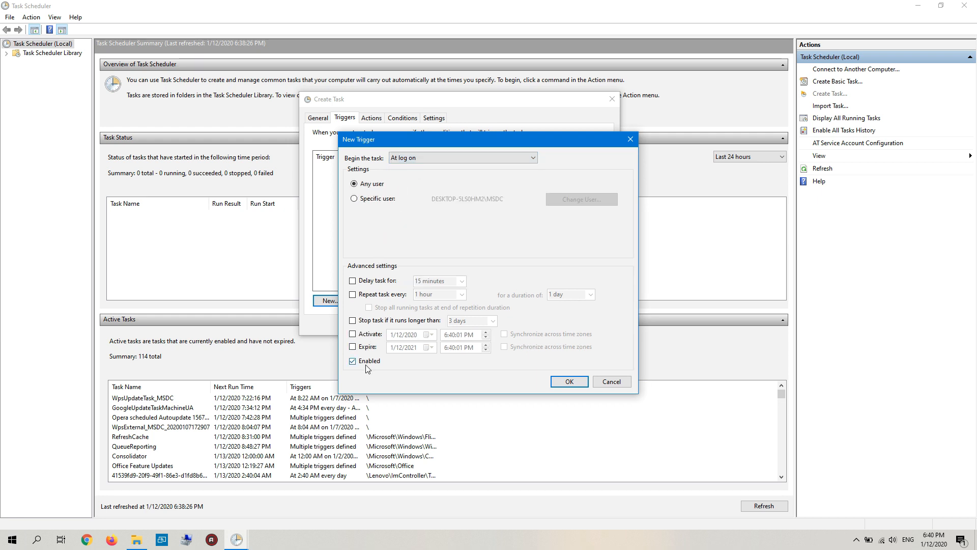
{"action": "left_click", "coordinate": [570, 382]}
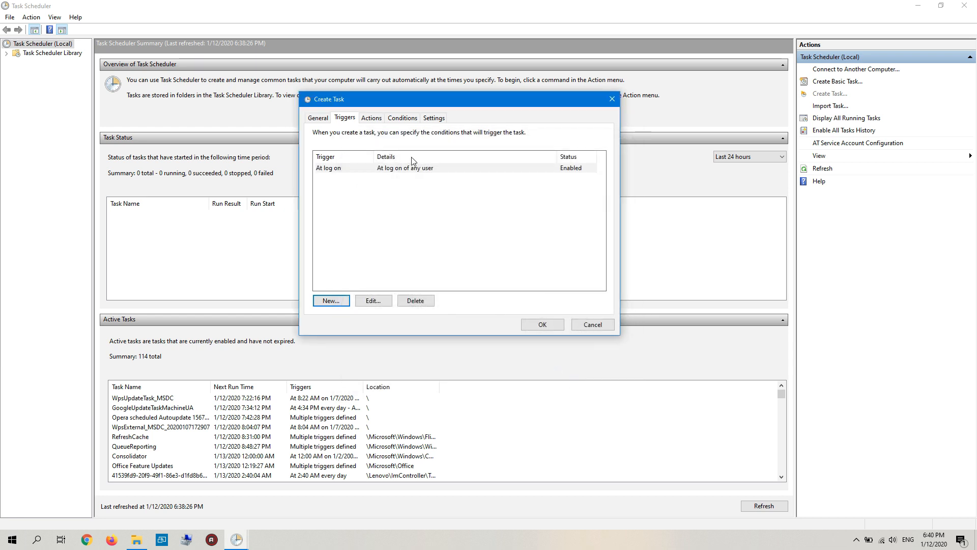
Add a Start a program action that runs Anydesk.exe from C:\Program Files (x86)\AnyDesk.
{"action": "left_click", "coordinate": [372, 119]}
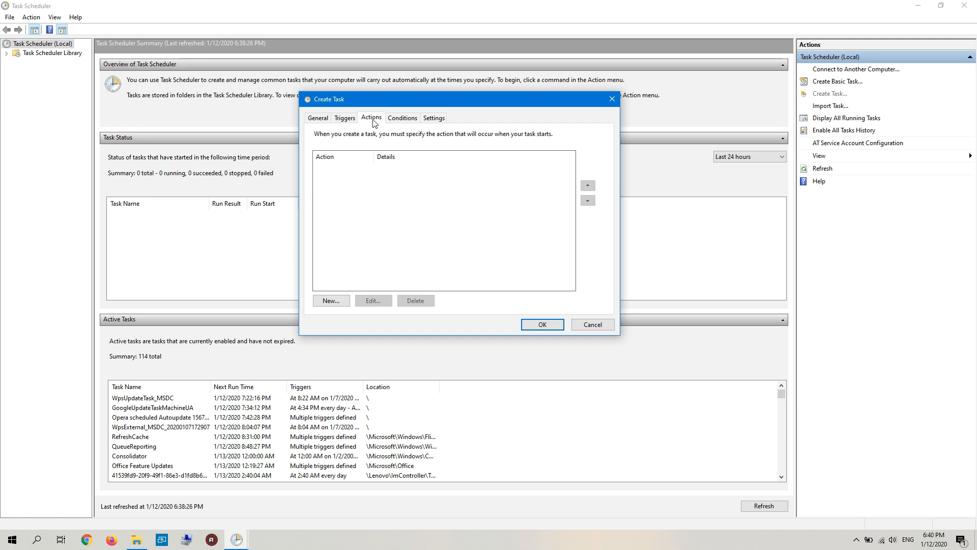
{"action": "left_click", "coordinate": [331, 301]}
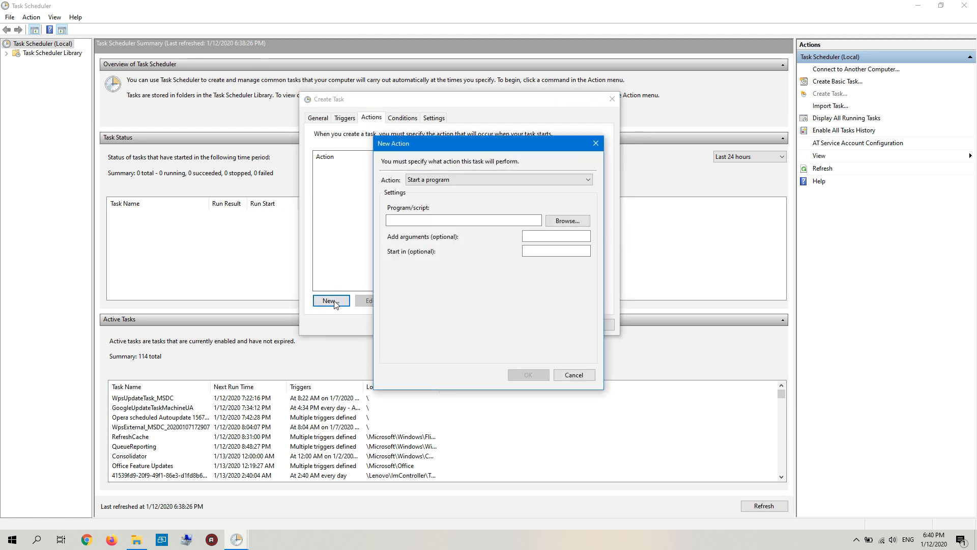
{"action": "mouse_move", "coordinate": [539, 147]}
{"action": "left_mouse_down"}
{"action": "mouse_move", "coordinate": [548, 133]}
{"action": "mouse_move", "coordinate": [539, 133]}
{"action": "left_mouse_up"}
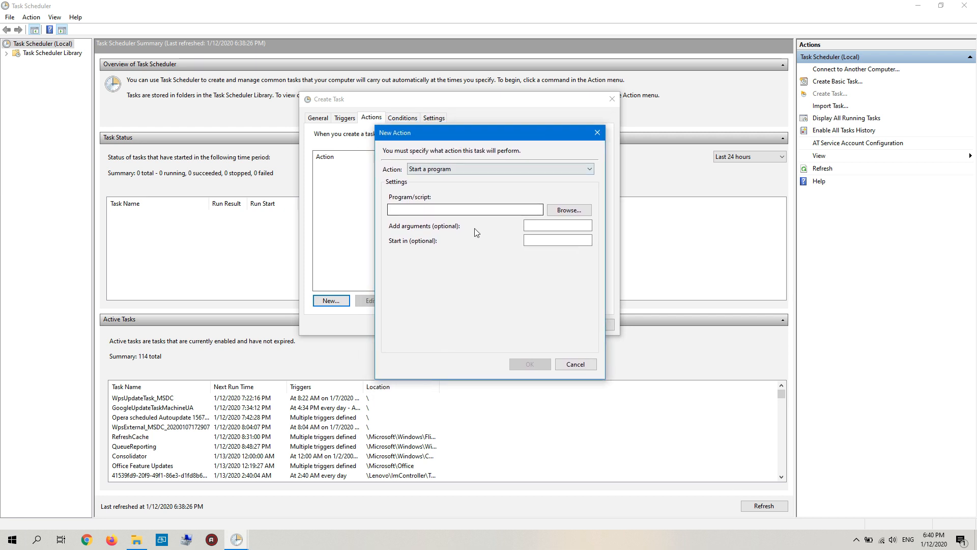
{"action": "left_click", "coordinate": [480, 165]}
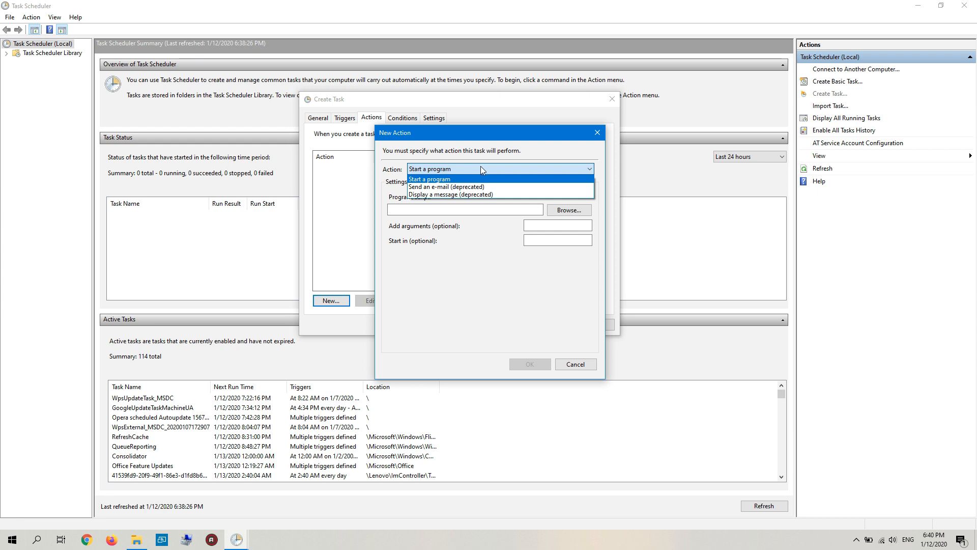
{"action": "left_click", "coordinate": [448, 178]}
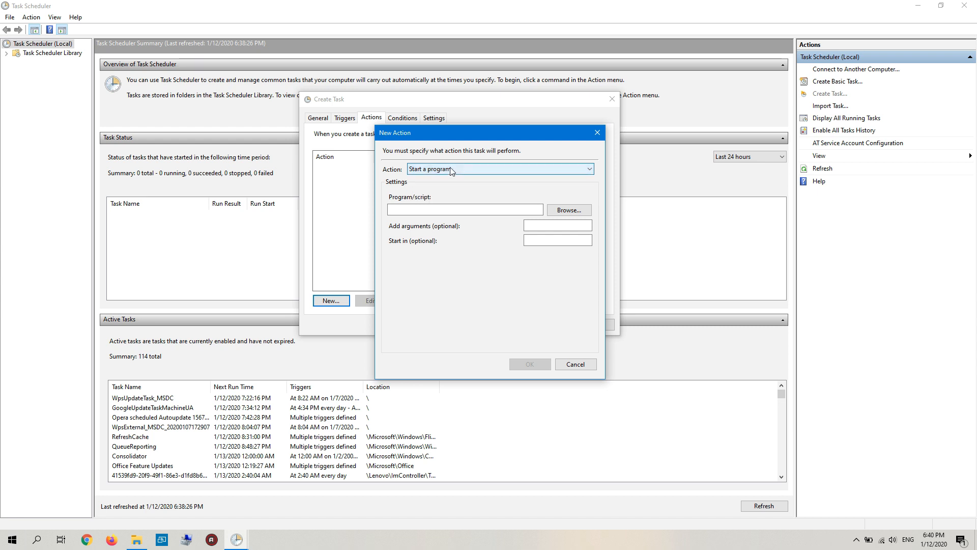
{"action": "left_click", "coordinate": [488, 209]}
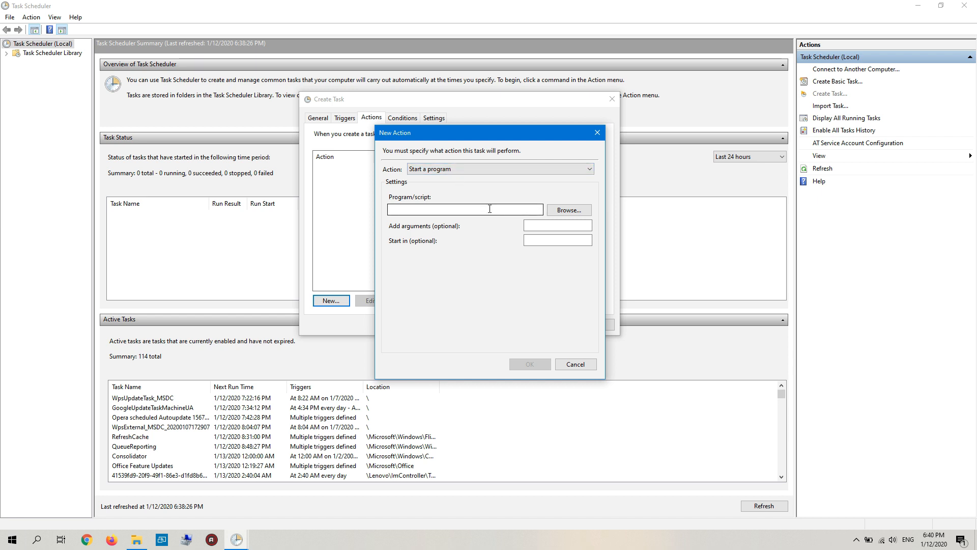
{"action": "left_click", "coordinate": [558, 215]}
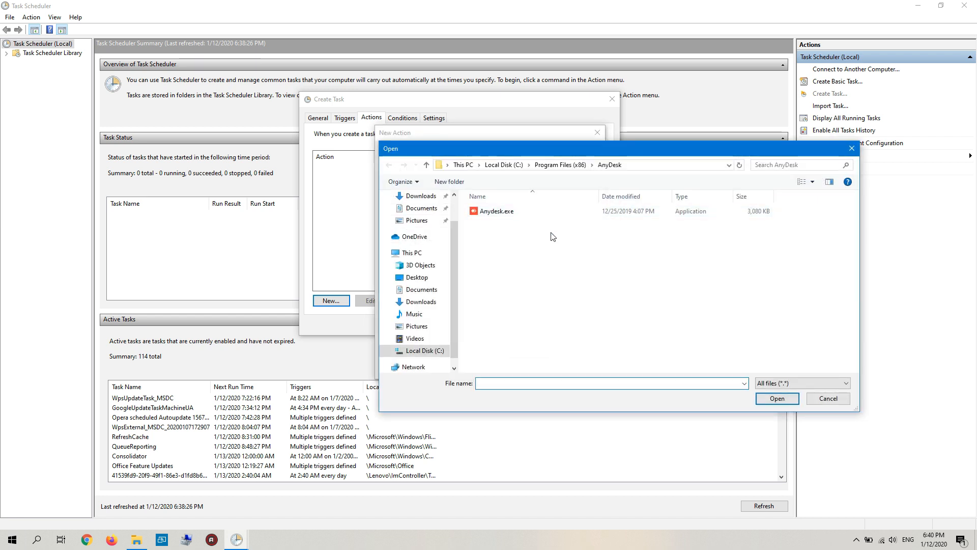
{"action": "left_click_drag", "start_coordinate": [617, 148], "coordinate": [439, 126]}
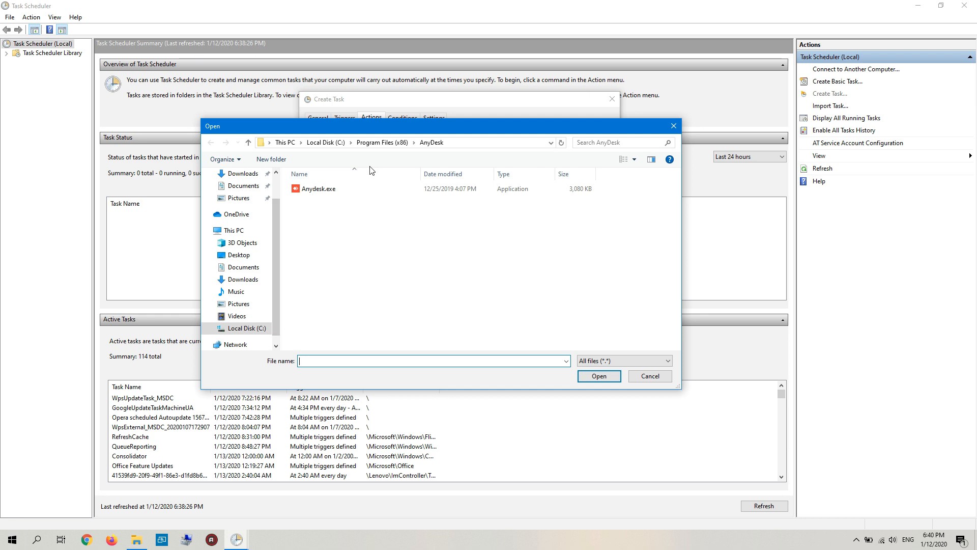
{"action": "left_click", "coordinate": [338, 189]}
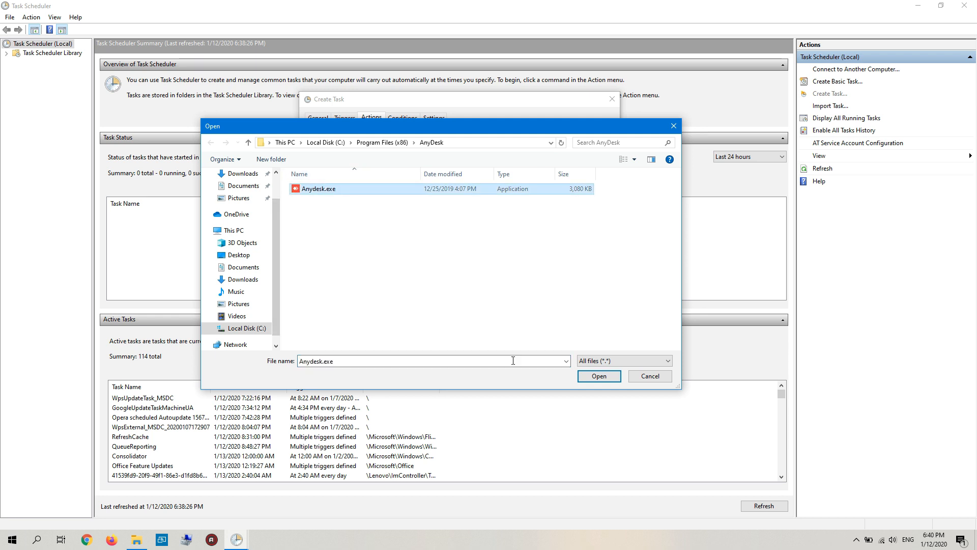
{"action": "left_click", "coordinate": [592, 377]}
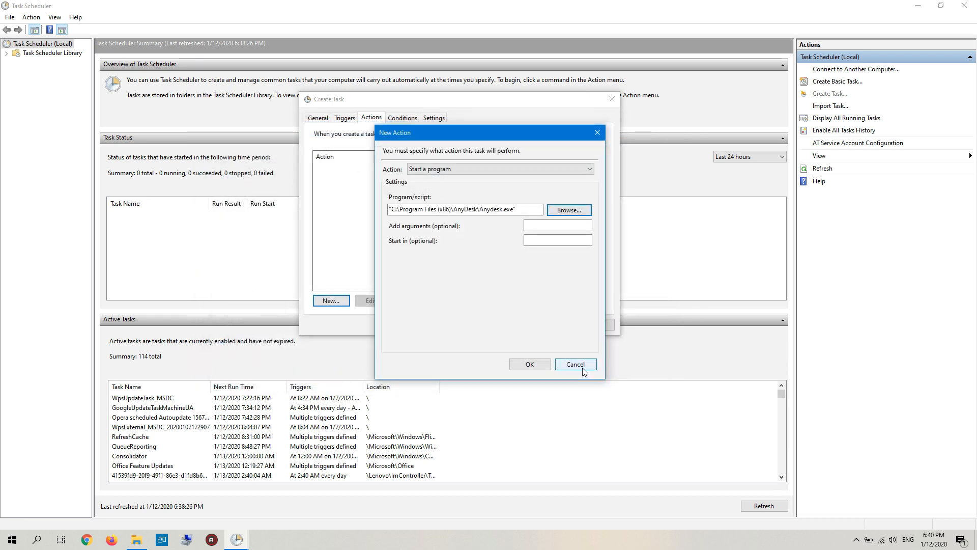
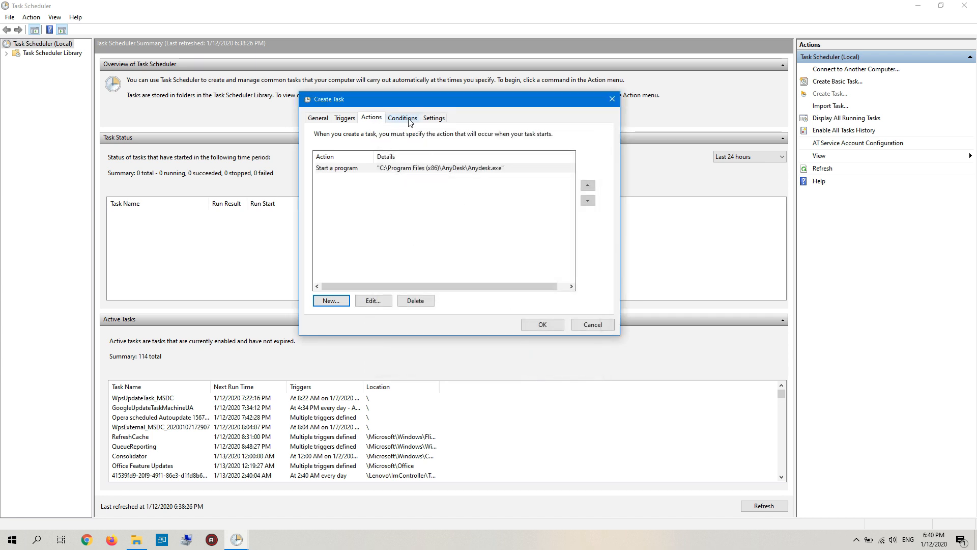
Turn off the condition that starts the task only on AC power, and check the laptop's battery status.
{"action": "left_click", "coordinate": [402, 118]}
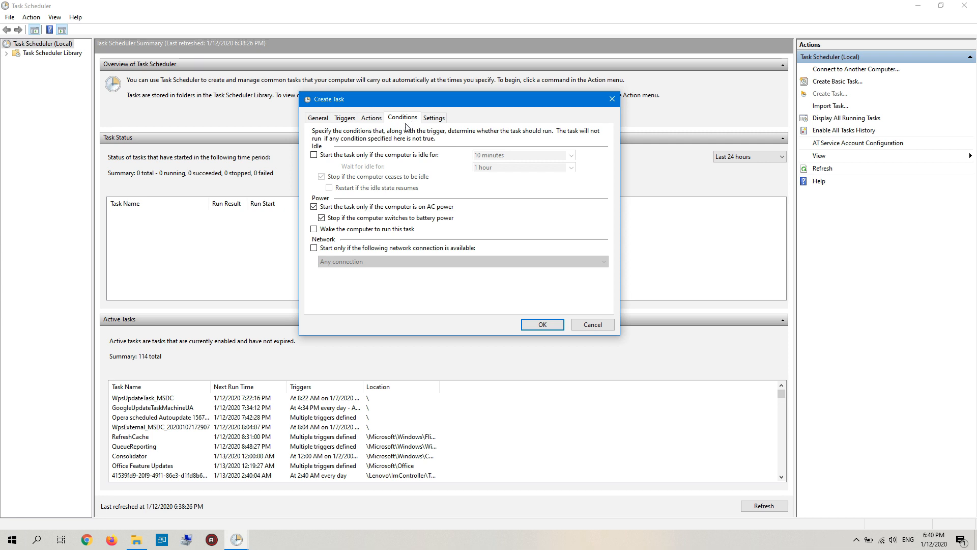
{"action": "left_click", "coordinate": [314, 207]}
{"action": "left_click", "coordinate": [868, 540]}
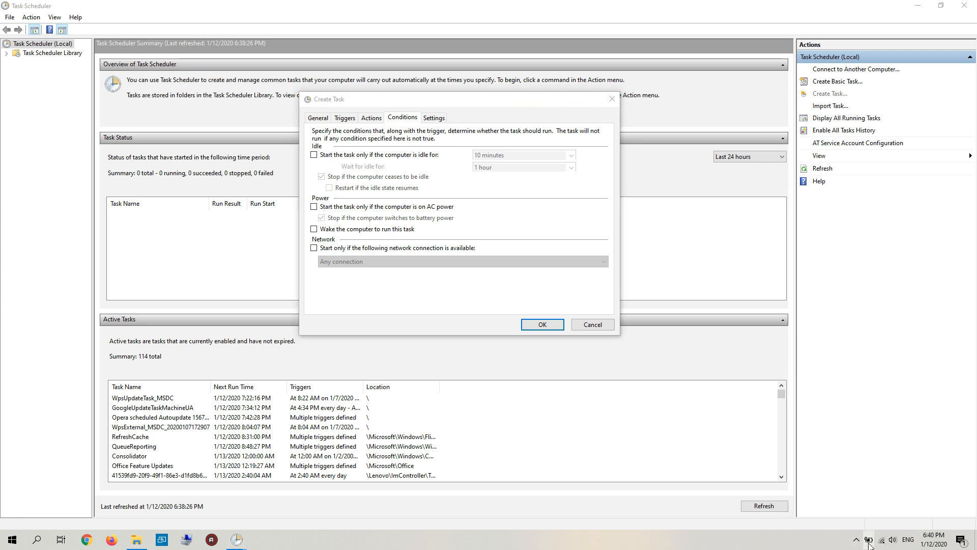
{"action": "left_click", "coordinate": [870, 541]}
{"action": "left_click", "coordinate": [869, 542]}
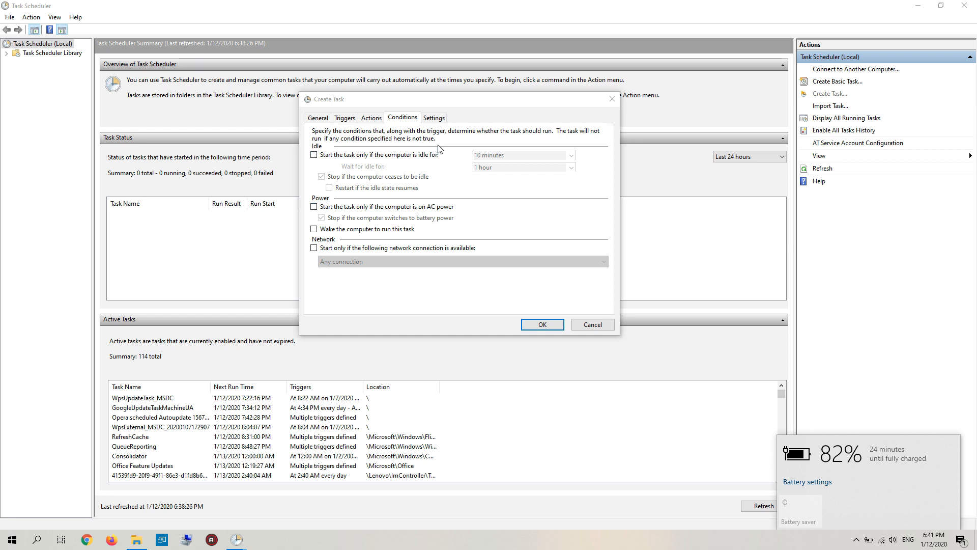
Turn off stopping the task if it runs longer than 3 days, and save the new task.
{"action": "left_click", "coordinate": [434, 118]}
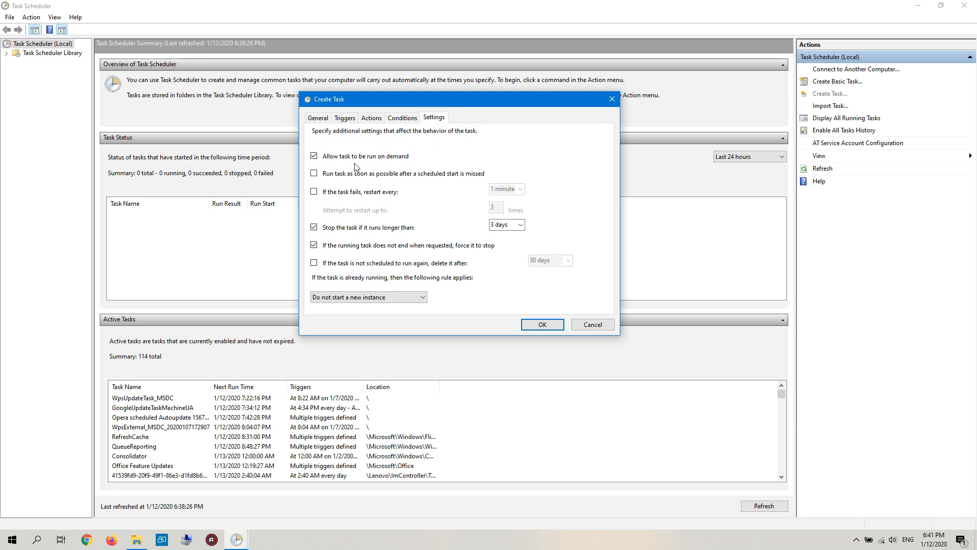
{"action": "left_click", "coordinate": [314, 228]}
{"action": "left_click", "coordinate": [318, 118]}
{"action": "left_click", "coordinate": [542, 323]}
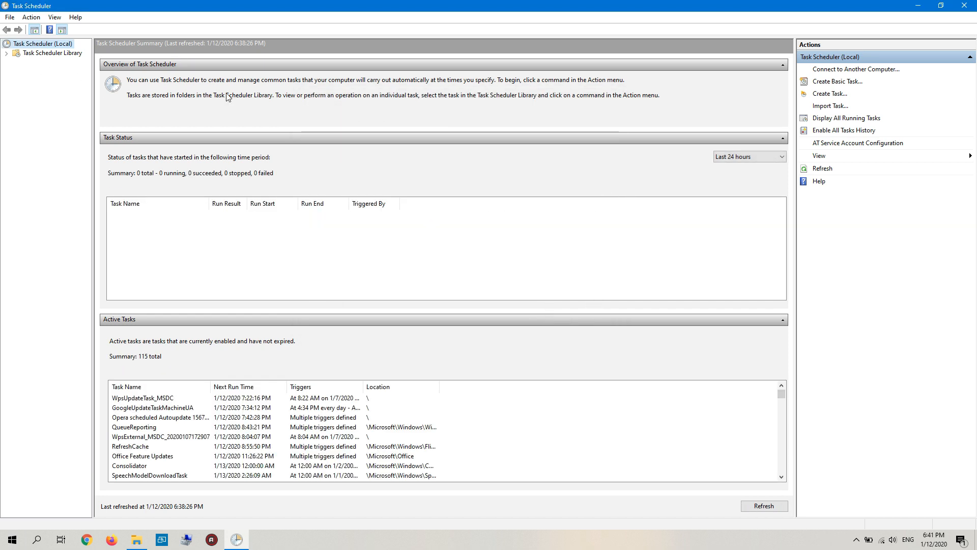
Show the tasks in the Task Scheduler Library and widen the Name column to make the task names readable.
{"action": "left_click", "coordinate": [62, 53]}
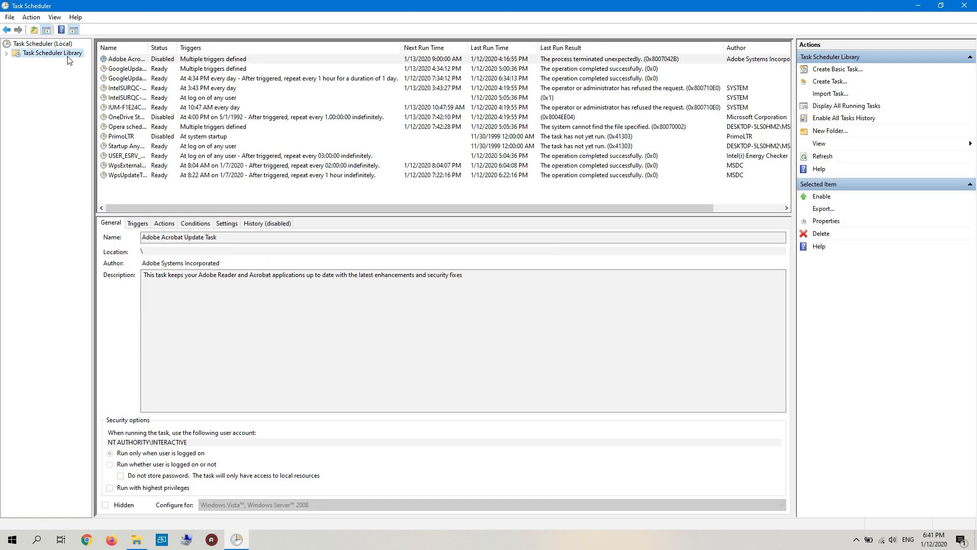
{"action": "left_click_drag", "start_coordinate": [149, 45], "coordinate": [191, 45]}
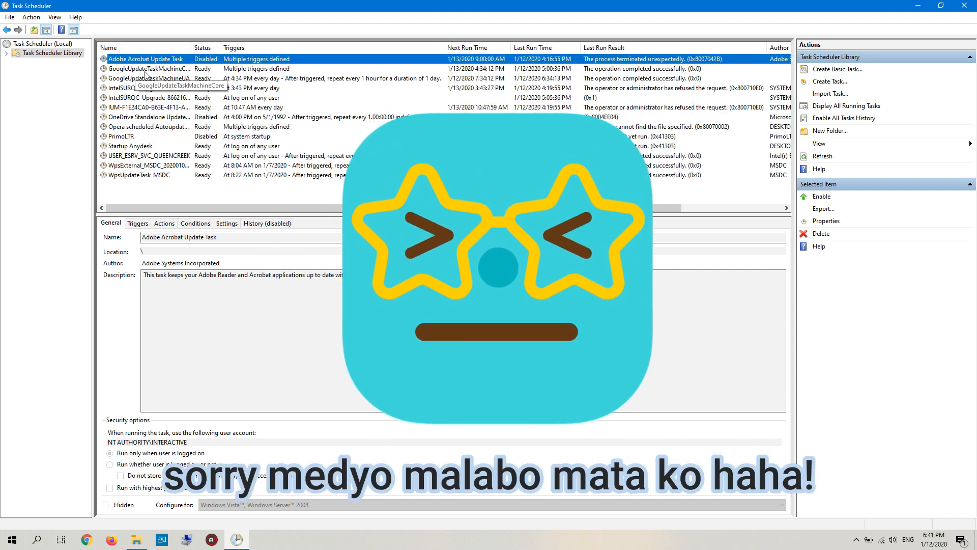
{"action": "scroll", "coordinate": [142, 89], "scroll_direction": "right", "scroll_amount": 1}
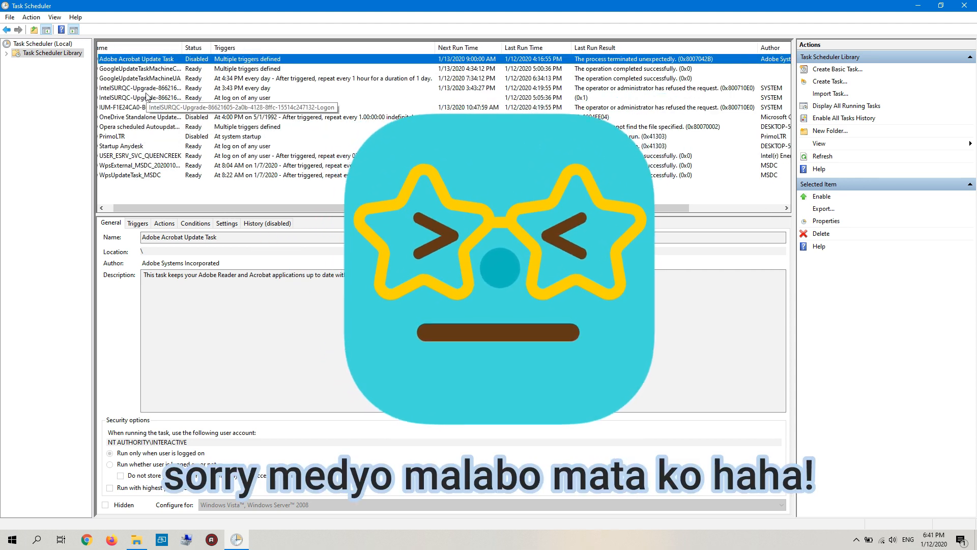
{"action": "scroll", "coordinate": [128, 168], "scroll_direction": "left", "scroll_amount": 1}
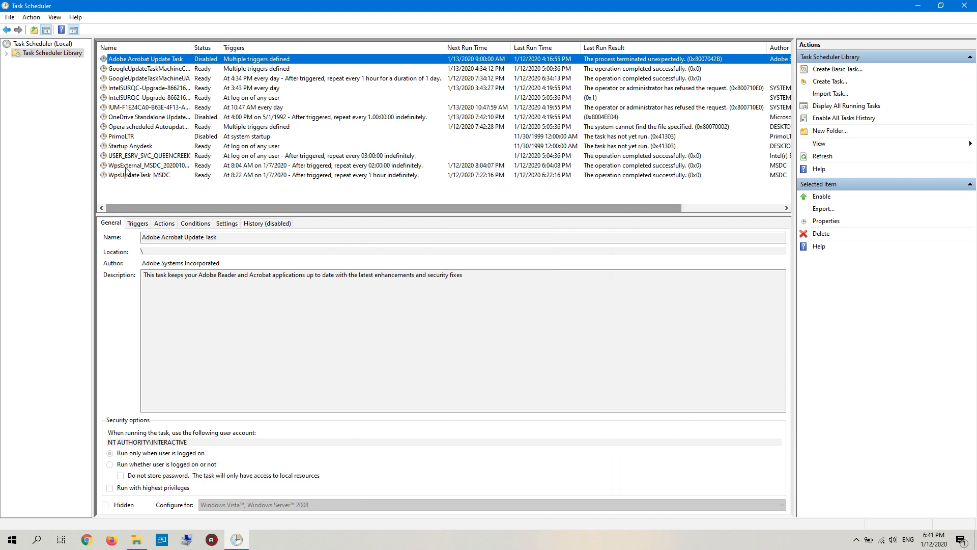
Review the Startup Anydesk task's general options, triggers, actions, conditions and settings.
{"action": "left_click", "coordinate": [130, 148]}
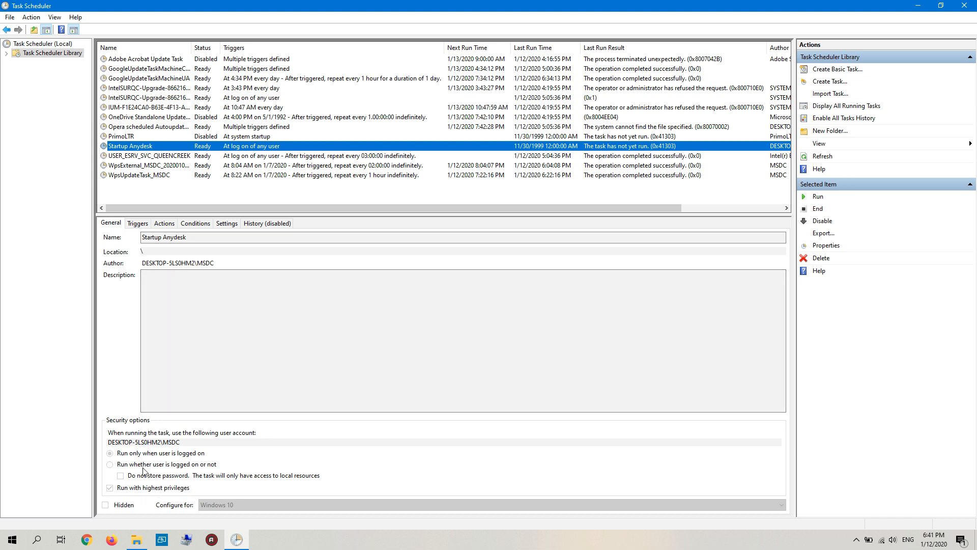
{"action": "left_click", "coordinate": [137, 223]}
{"action": "left_click", "coordinate": [164, 223]}
{"action": "left_click", "coordinate": [195, 225]}
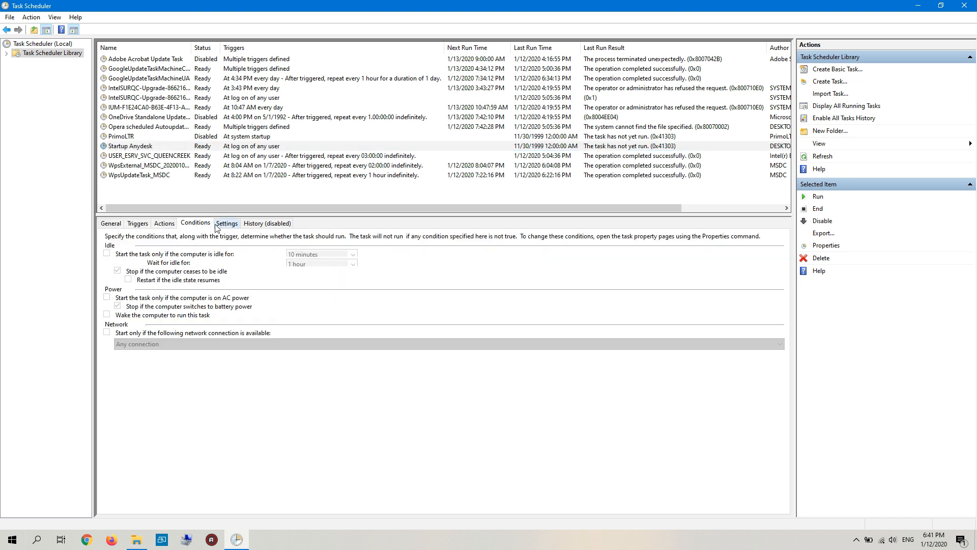
{"action": "left_click", "coordinate": [164, 223]}
{"action": "left_click", "coordinate": [258, 273]}
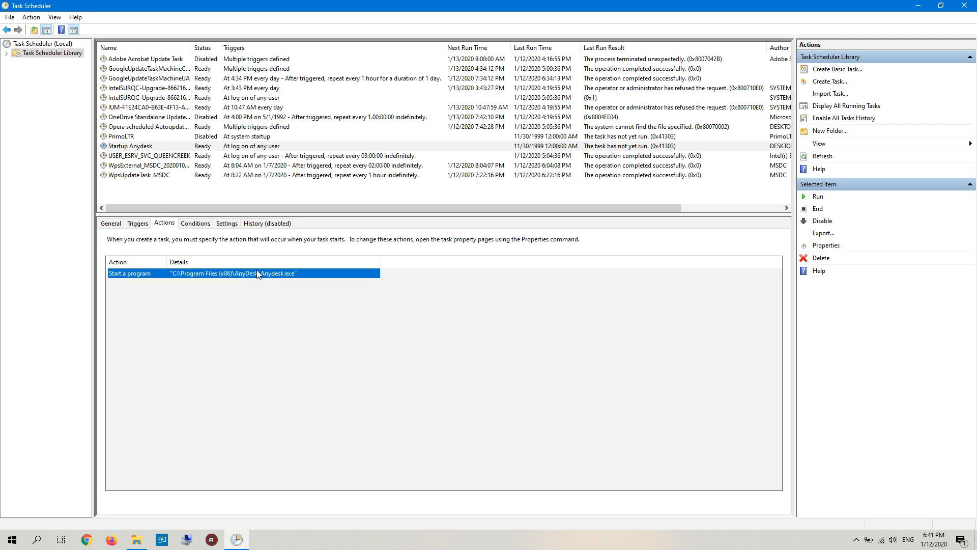
{"action": "left_click", "coordinate": [138, 223]}
{"action": "left_click", "coordinate": [195, 223]}
{"action": "left_click", "coordinate": [226, 223]}
{"action": "left_click", "coordinate": [112, 224]}
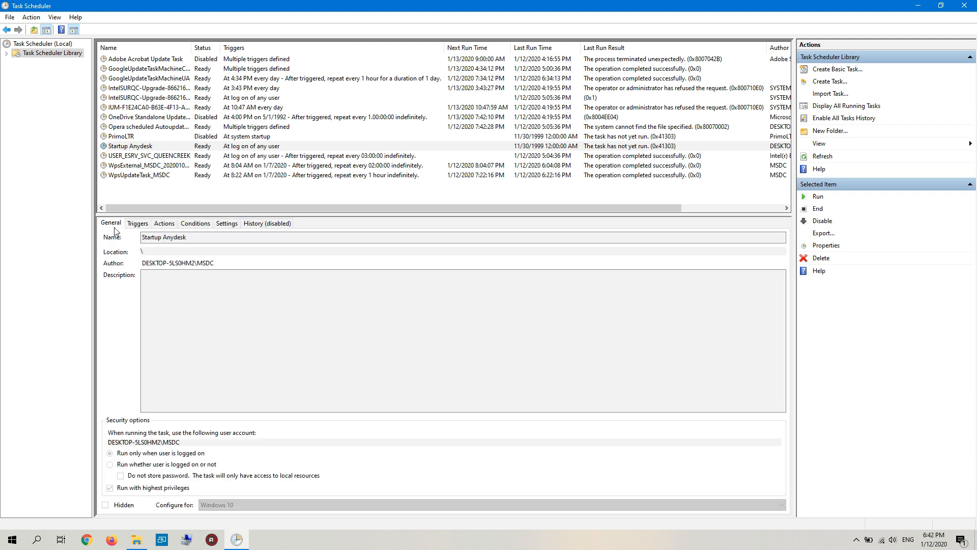
{"action": "left_click", "coordinate": [546, 289]}
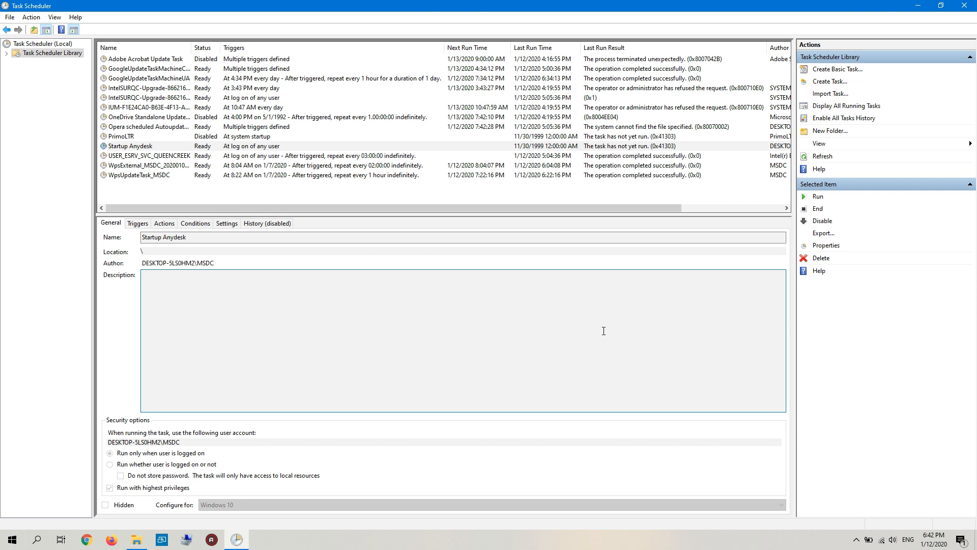